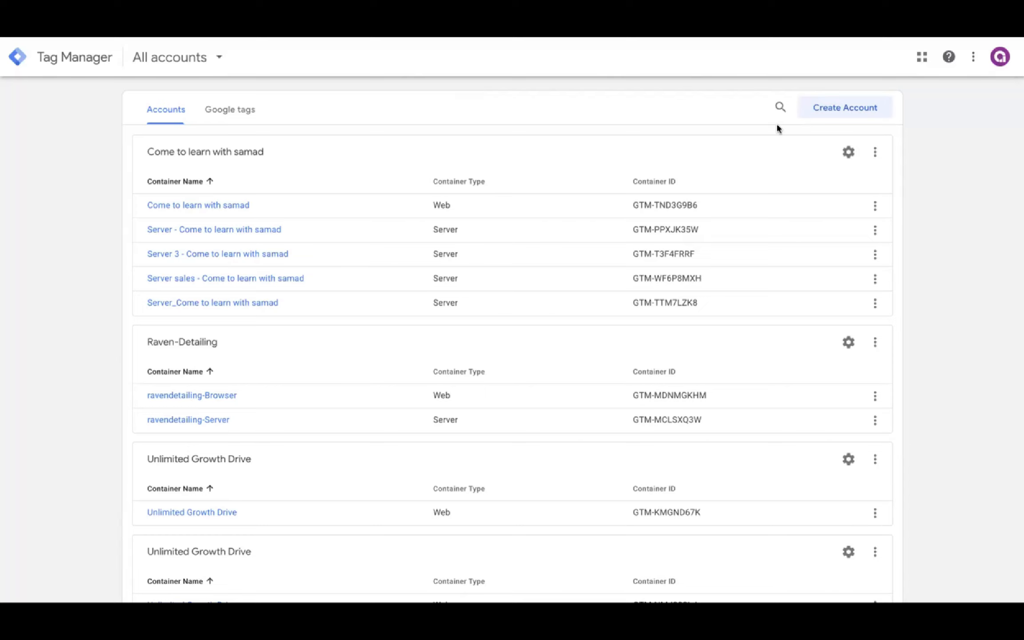
# Start a new account named quickdisabilityhelp, set its country to United States and enable anonymous data sharing with Google and others
pyautogui.click(864, 107)
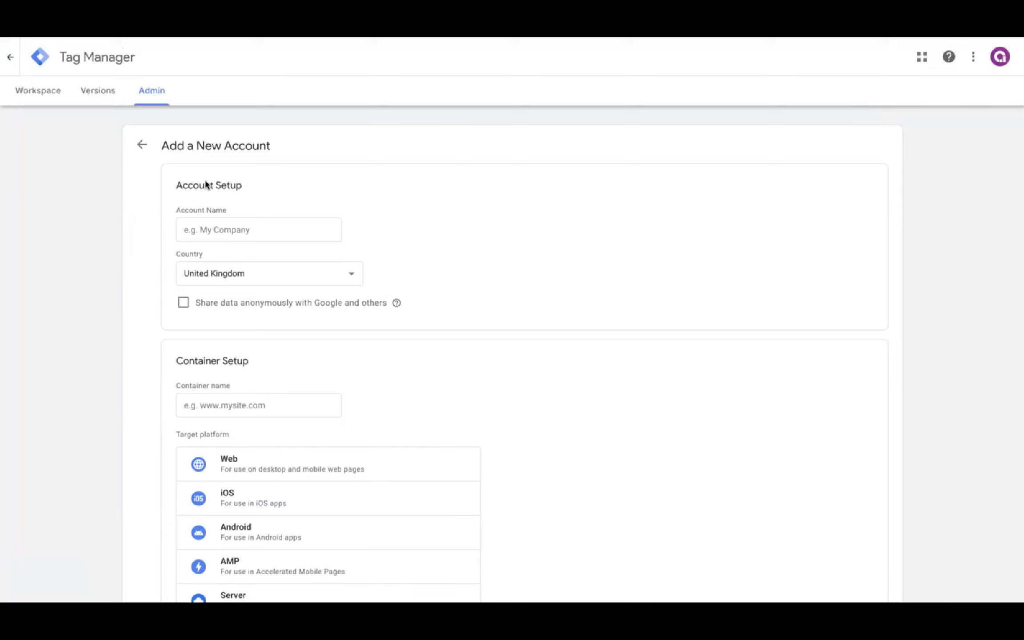
pyautogui.click(218, 227)
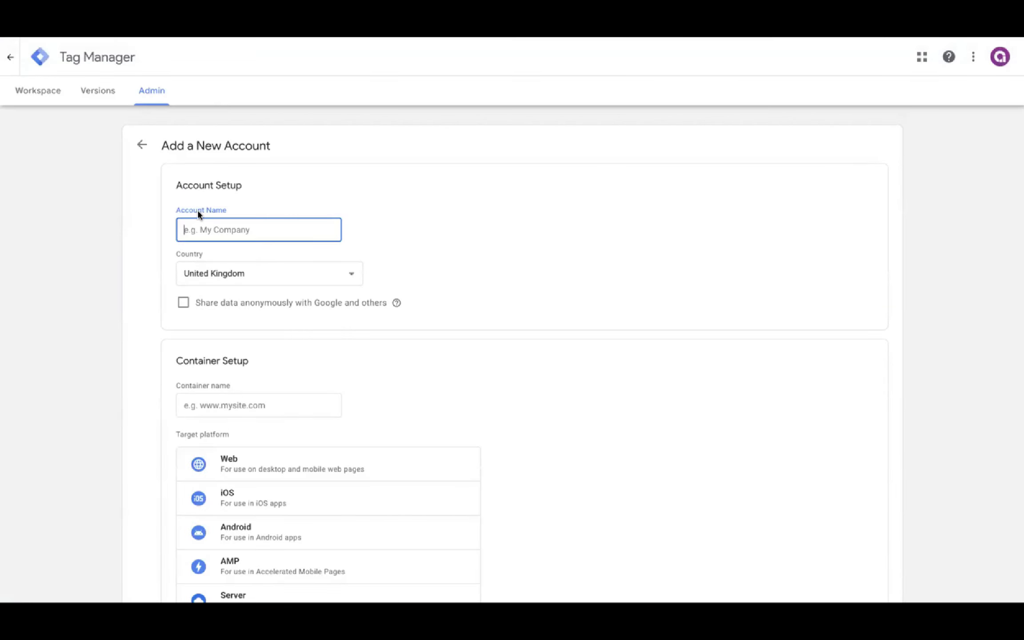
pyautogui.write('quickdisabilityhelp')
pyautogui.click(195, 272)
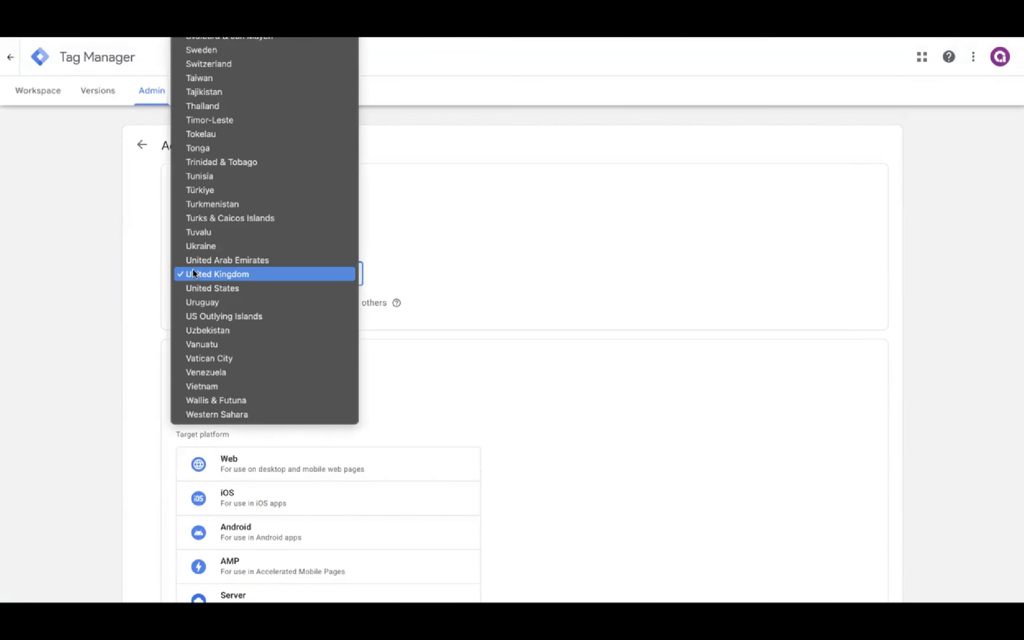
pyautogui.click(212, 289)
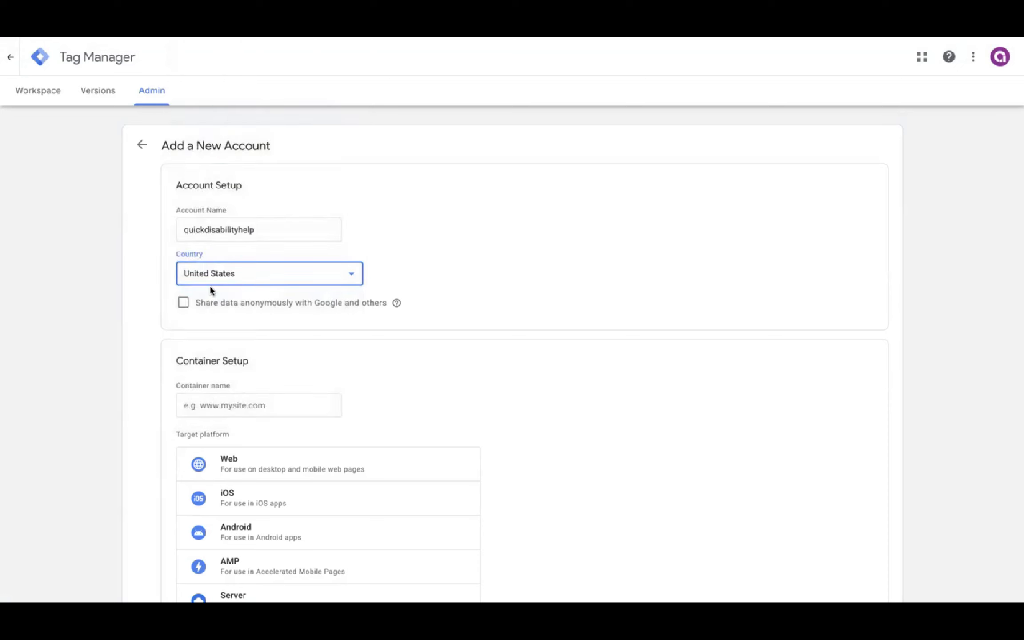
pyautogui.click(183, 304)
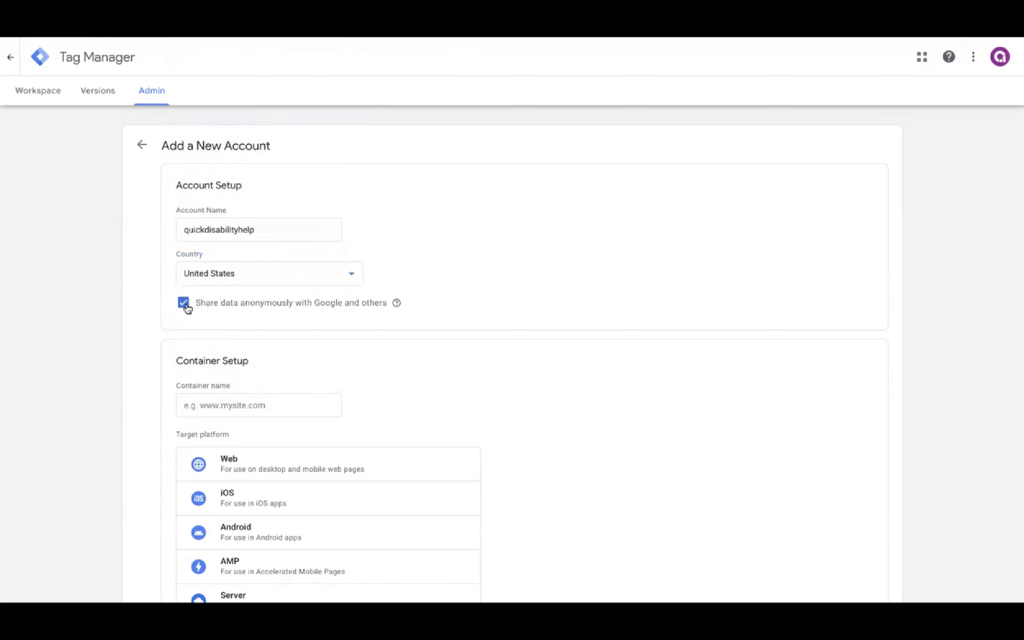
# Copy the account name quickdisabilityhelp into the container name
pyautogui.doubleClick(230, 231)
pyautogui.hotkey('ctrl', 'c')
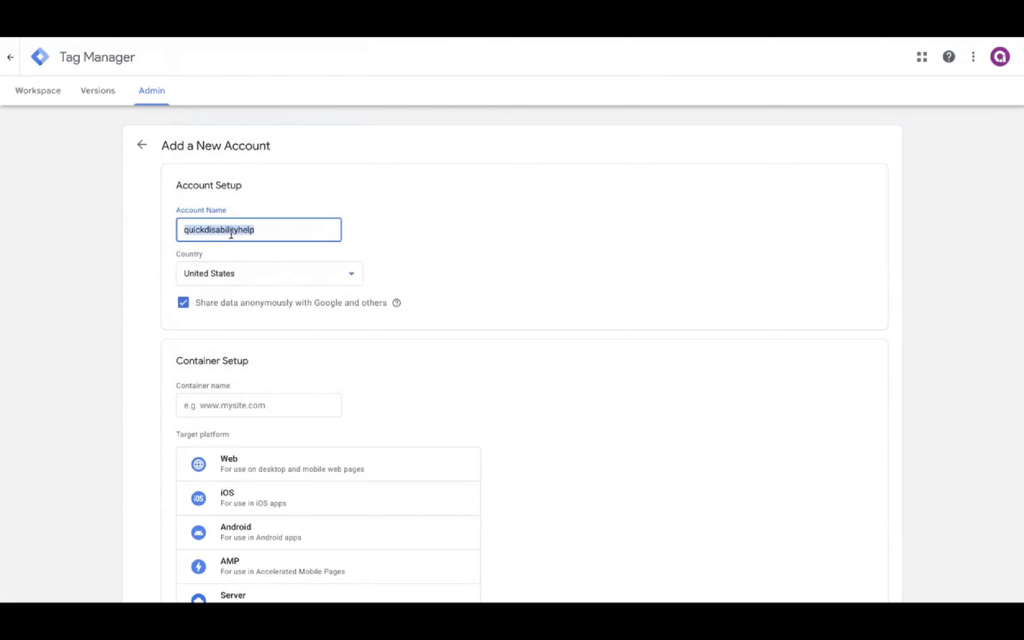
pyautogui.click(233, 402)
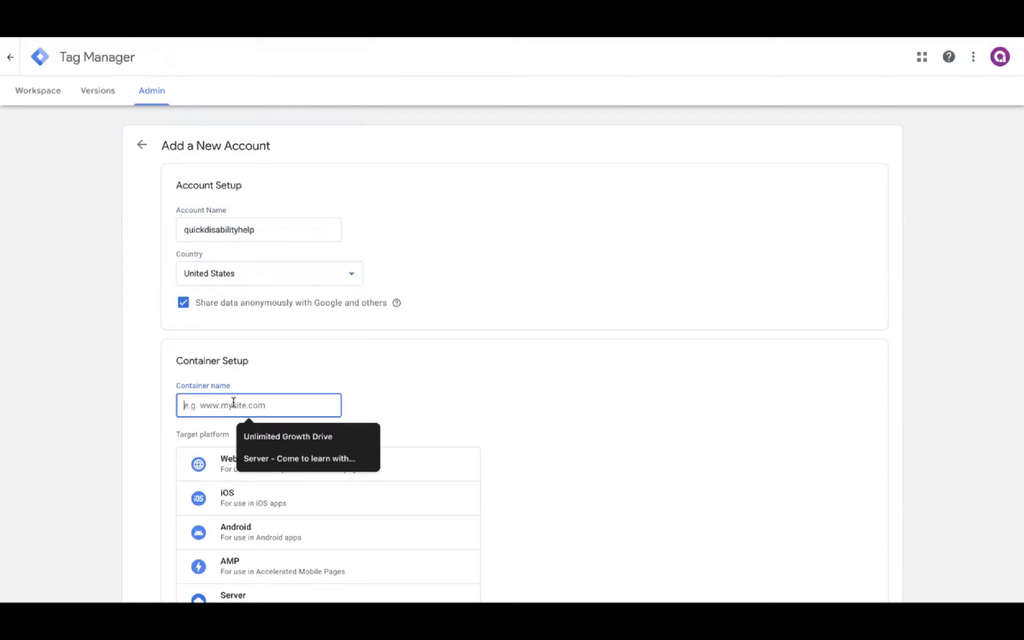
pyautogui.hotkey('ctrl', 'v')
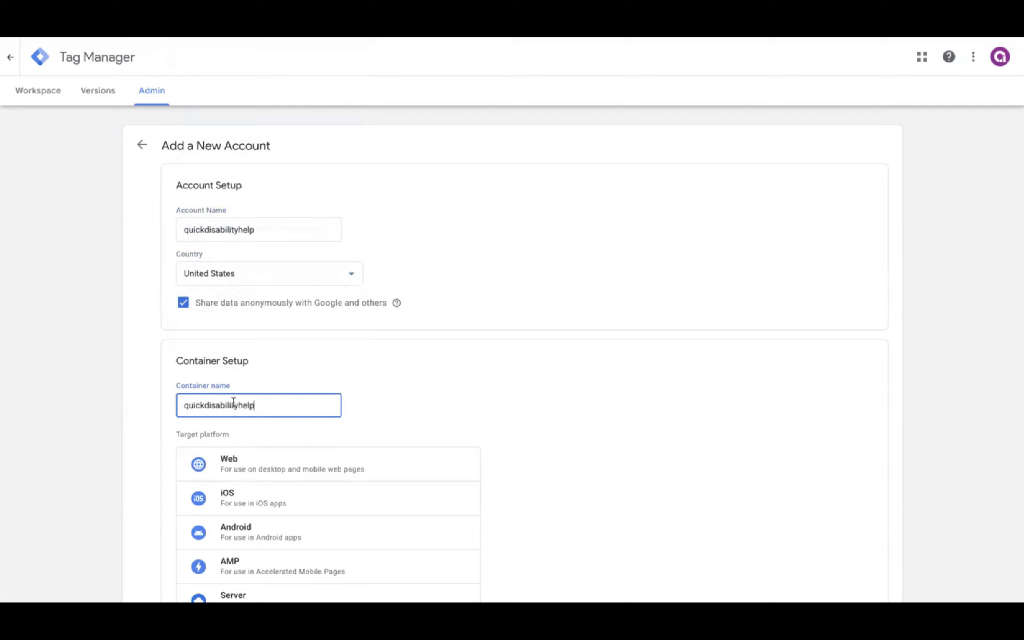
pyautogui.scroll(-2, 233, 402)
pyautogui.scroll(-1, 233, 402)
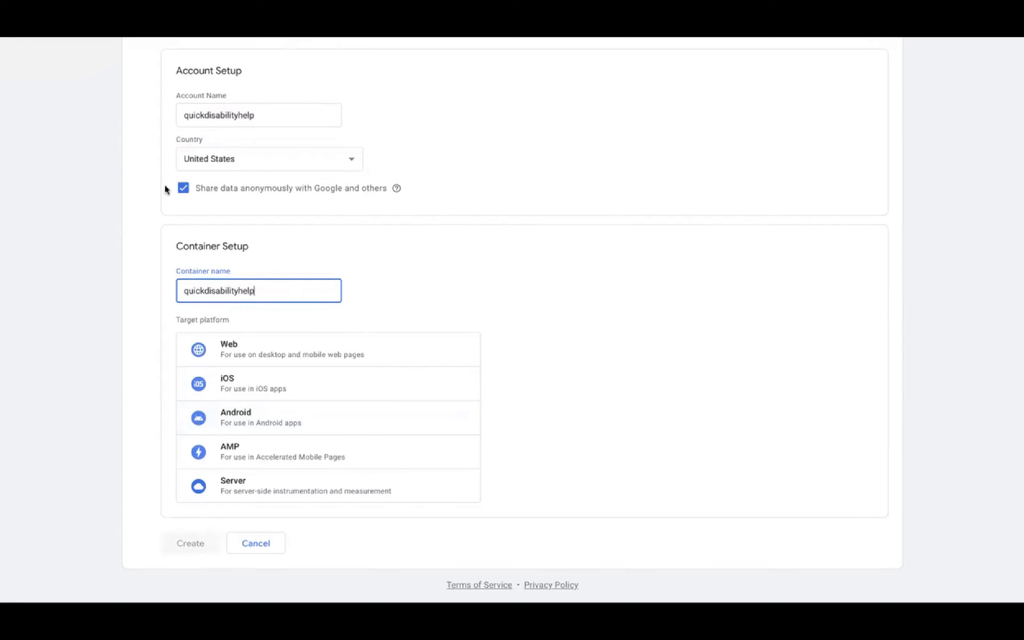
# Change both the account name and the container name to Quick Disability Help
pyautogui.scroll(2, 199, 186)
pyautogui.click(185, 201)
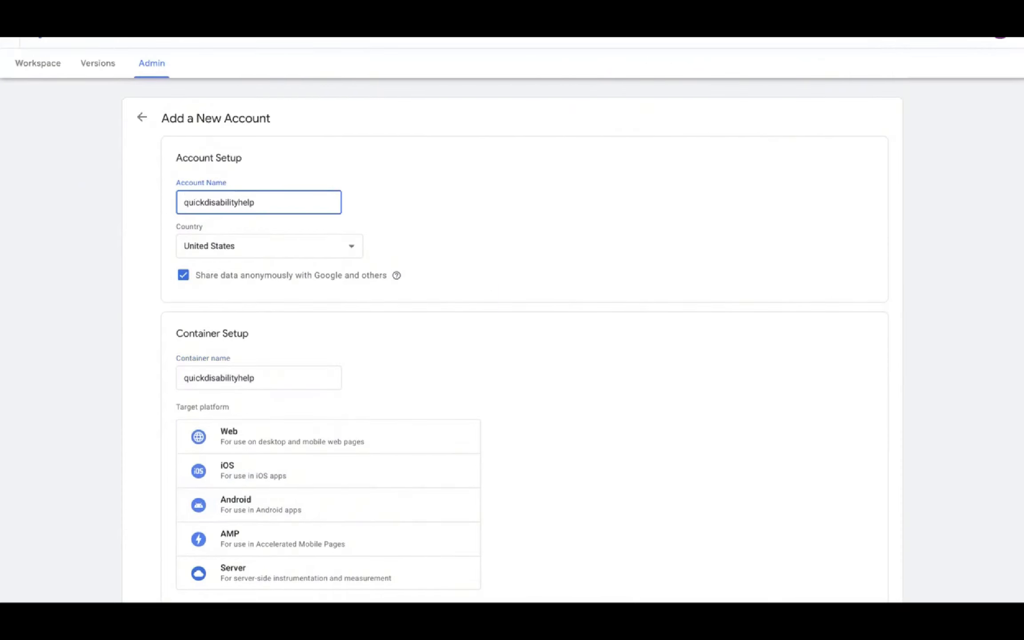
pyautogui.press('BackSpace')
pyautogui.write('Q')
pyautogui.click(207, 201)
pyautogui.write('v')
pyautogui.write('QuickvDisability Help')
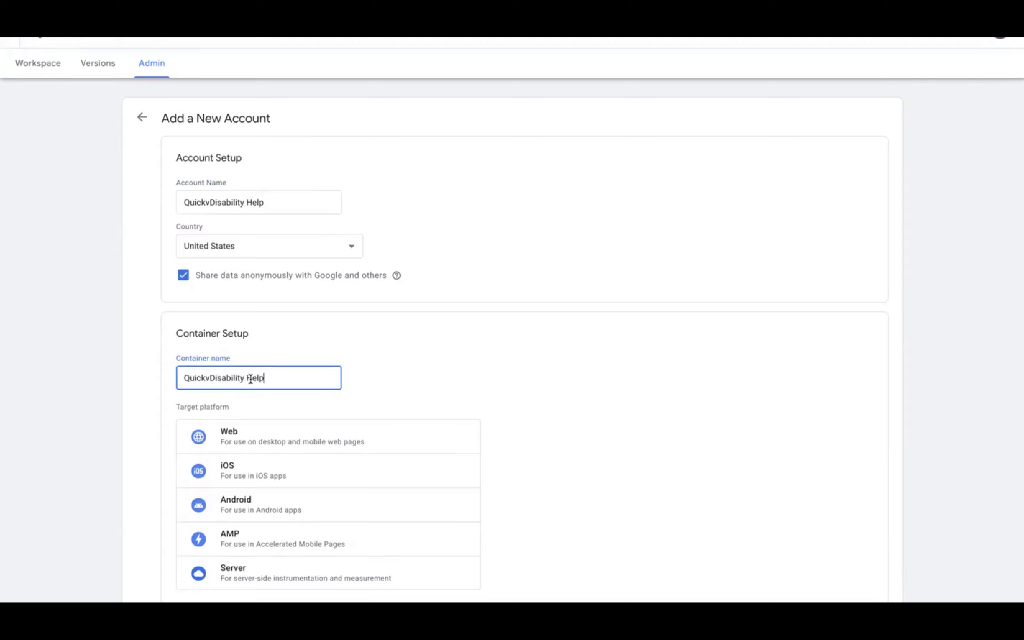
pyautogui.click(209, 201)
pyautogui.press('BackSpace')
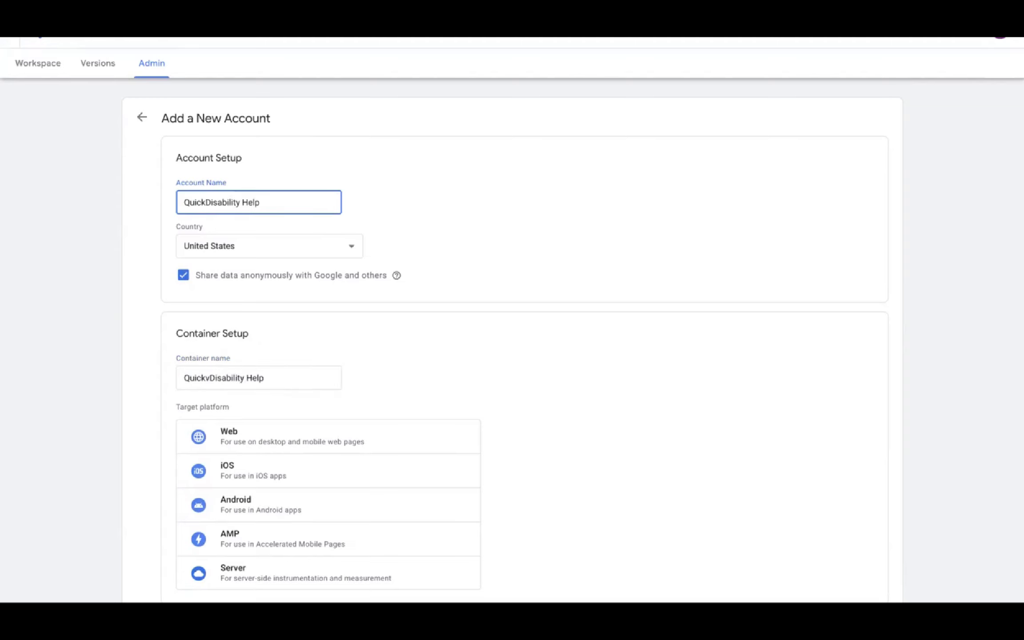
pyautogui.click(209, 379)
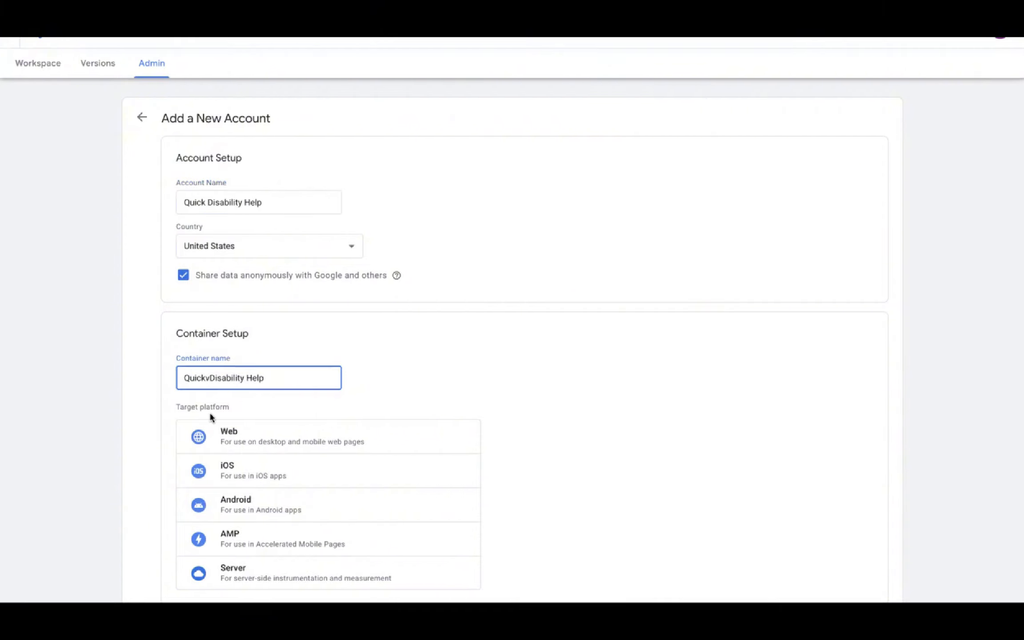
pyautogui.press('BackSpace')
pyautogui.scroll(-2, 246, 429)
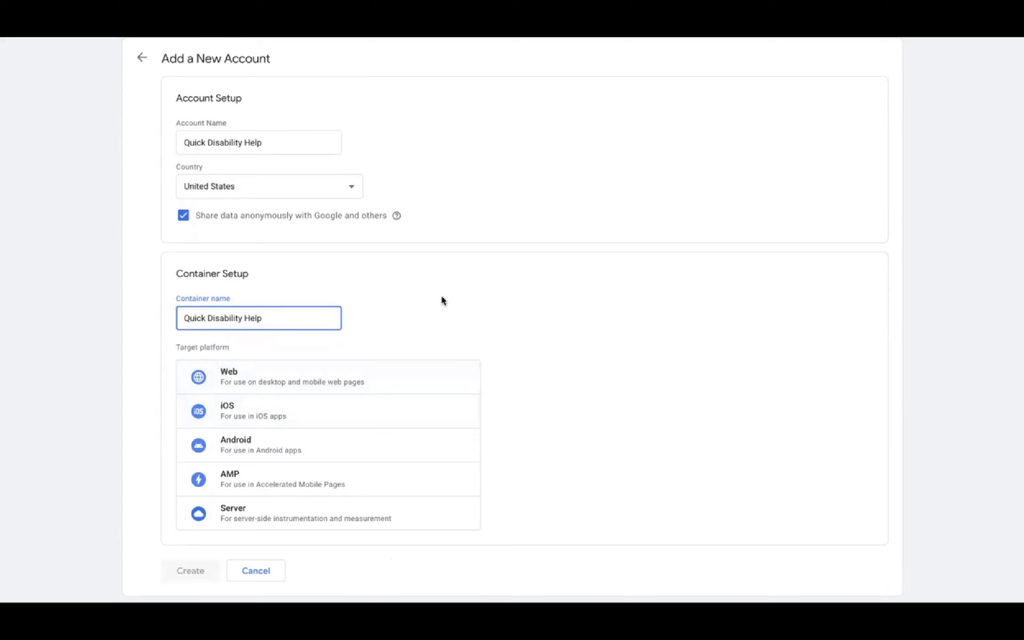
# Choose Web as the target platform, create the account and accept the Terms of Service including the GDPR Data Processing Terms
pyautogui.click(271, 384)
pyautogui.scroll(-1, 272, 386)
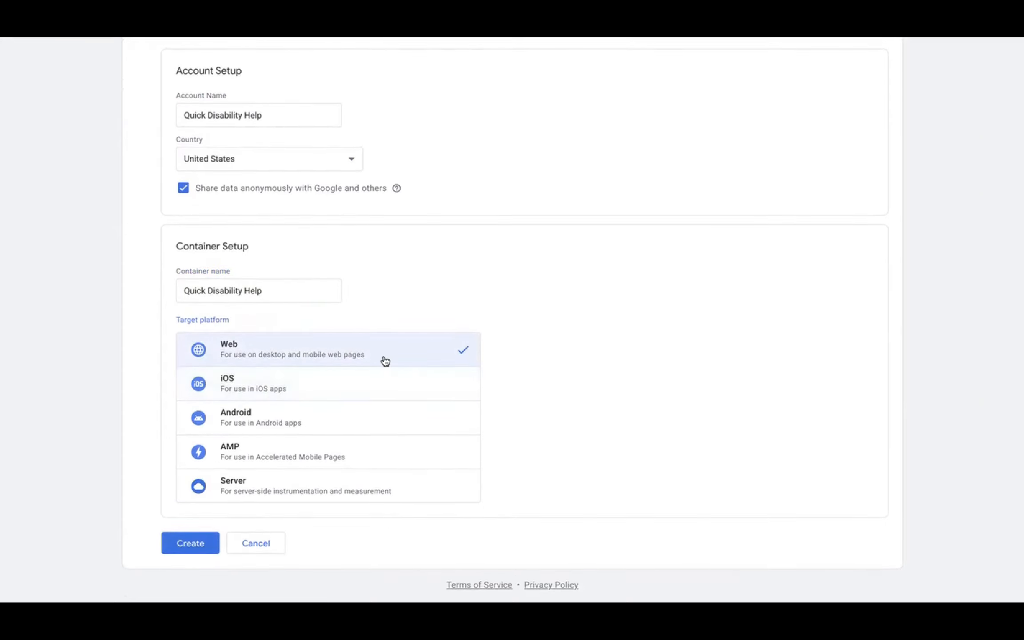
pyautogui.click(192, 544)
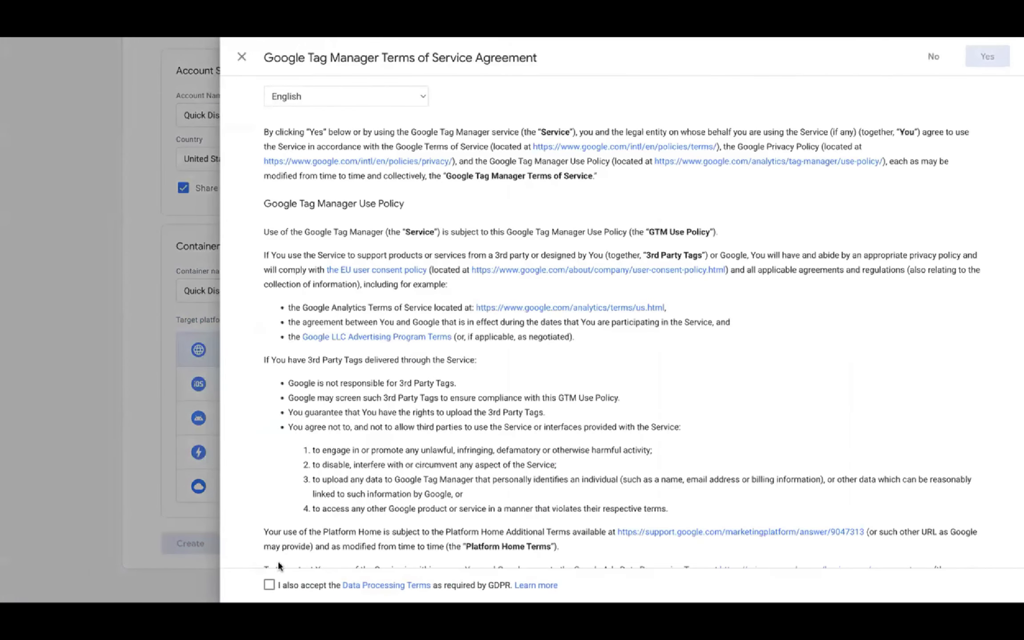
pyautogui.click(270, 585)
pyautogui.click(987, 57)
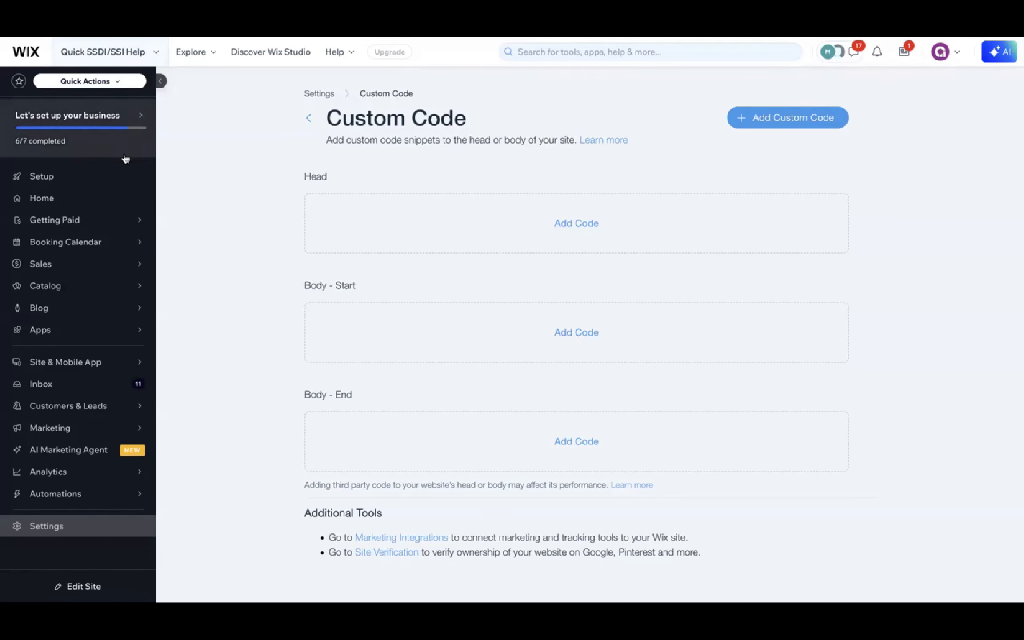
# Switch to the Wix dashboard and open the site's business setup checklist
pyautogui.moveTo(100, 221)
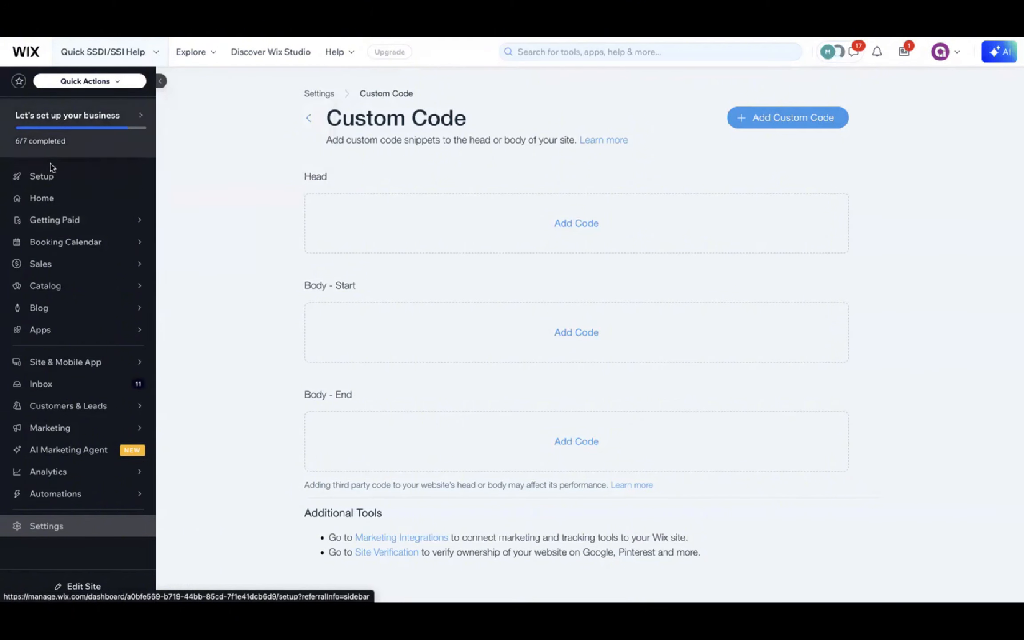
pyautogui.click(87, 113)
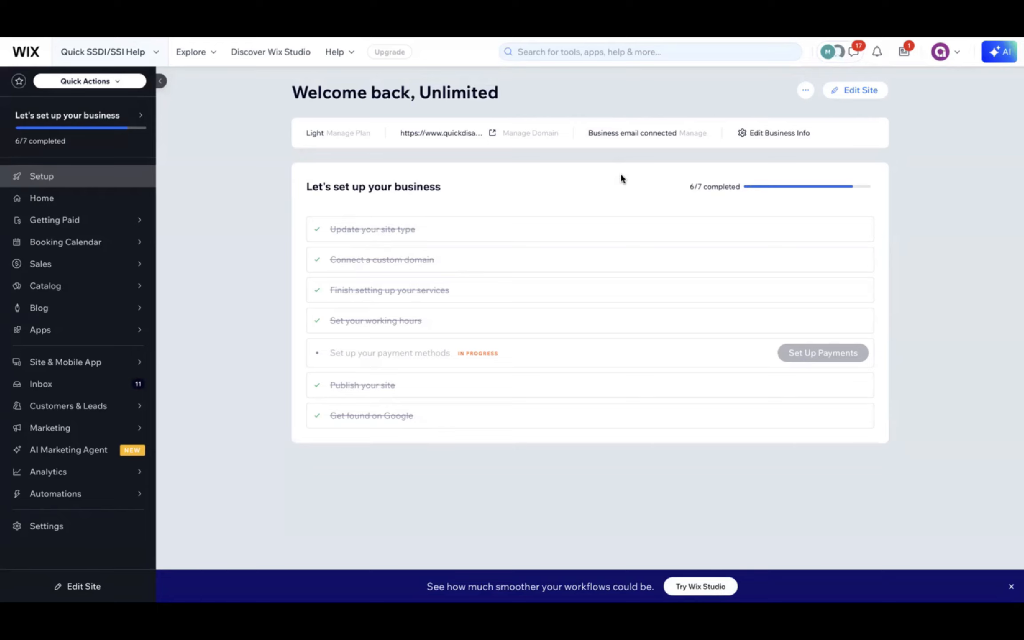
pyautogui.press('super+t')
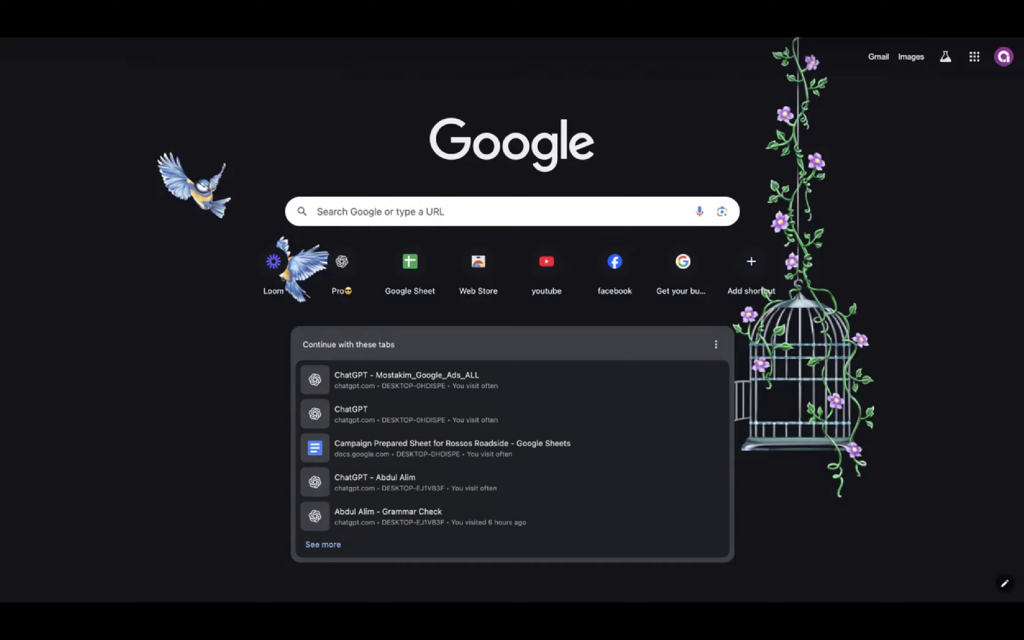
pyautogui.write('wix.')
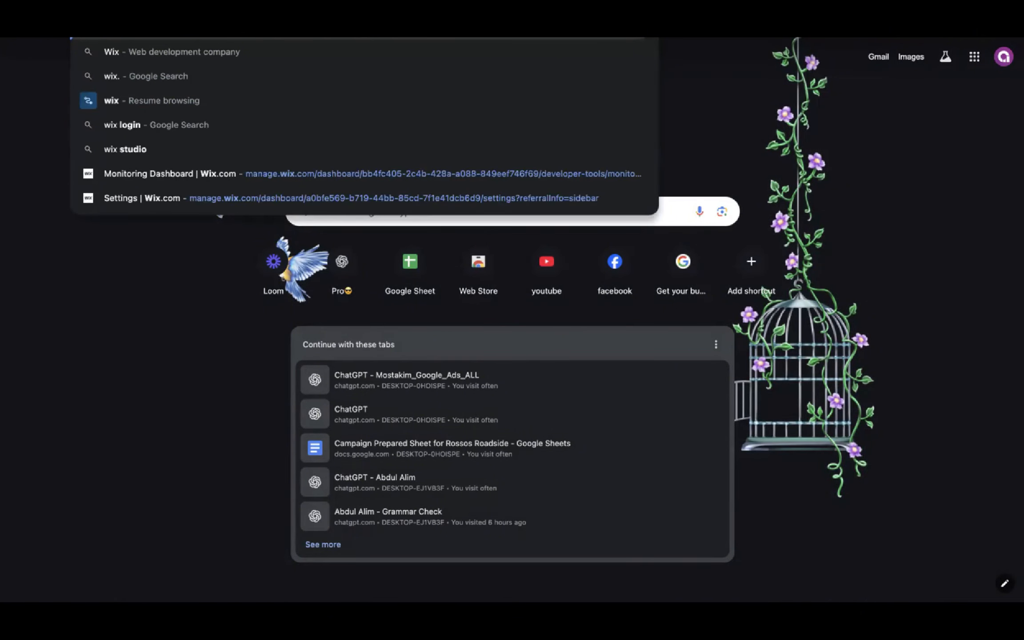
pyautogui.write('com')
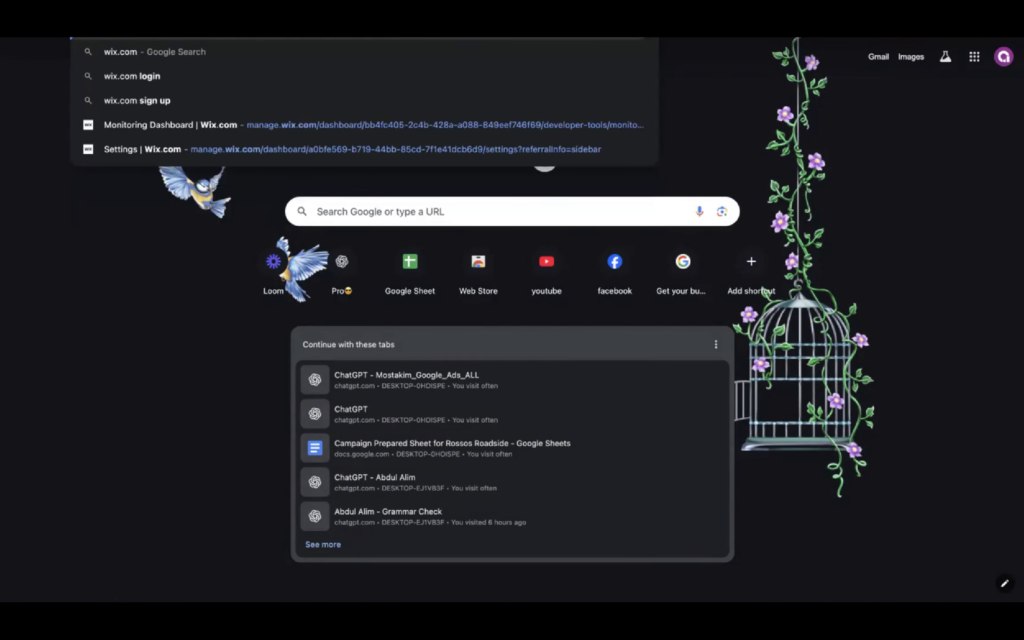
pyautogui.click(1012, 25)
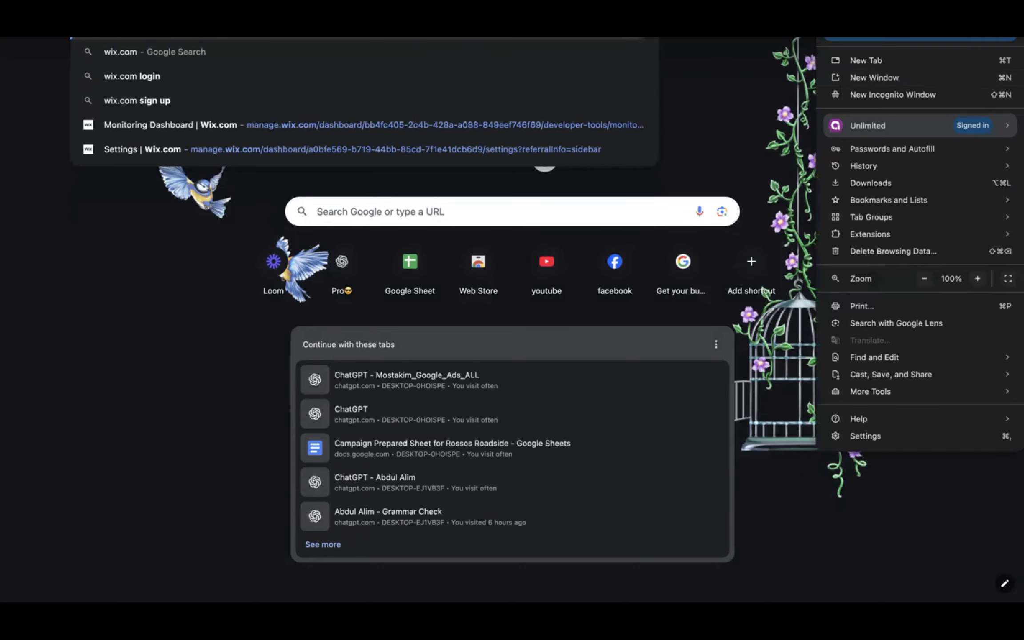
pyautogui.click(909, 95)
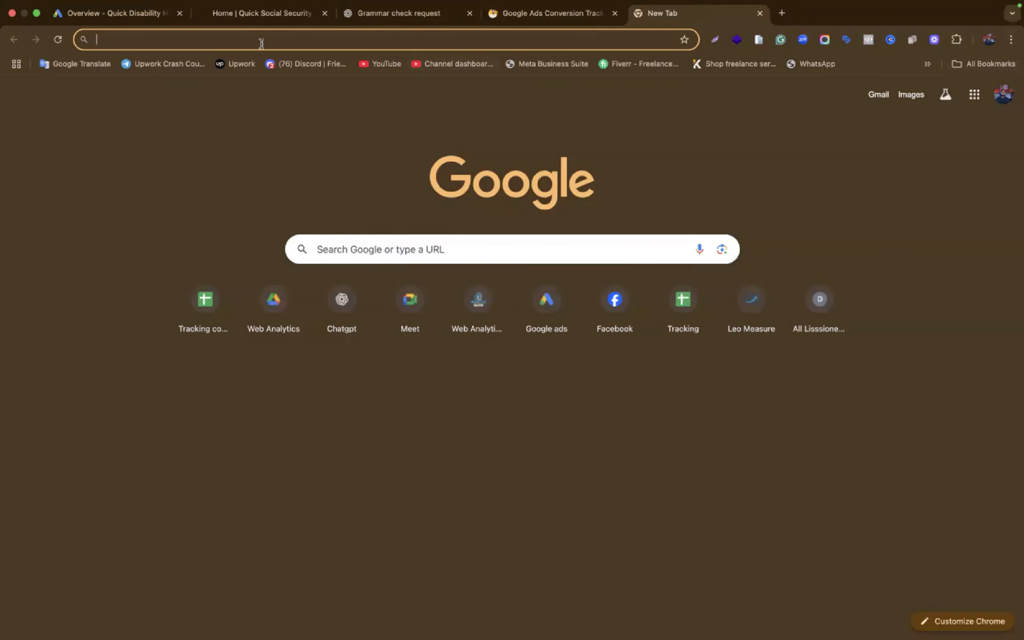
# Go to wix.com in the other browser profile, dismiss the Google sign-in prompt and open the Wix log-in page
pyautogui.write('wix.com')
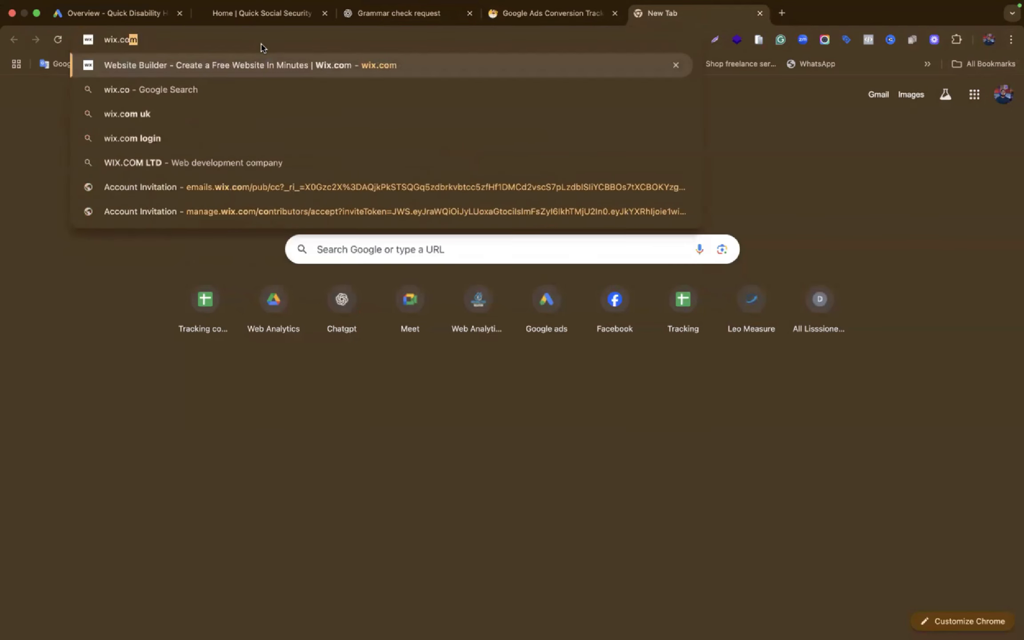
pyautogui.press('Return')
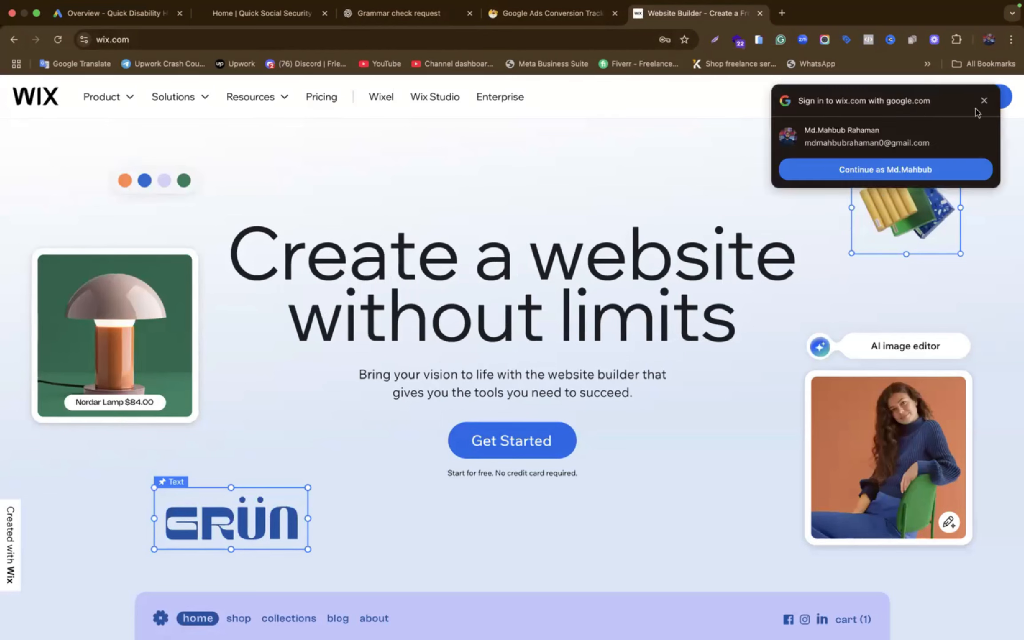
pyautogui.click(985, 101)
pyautogui.click(898, 98)
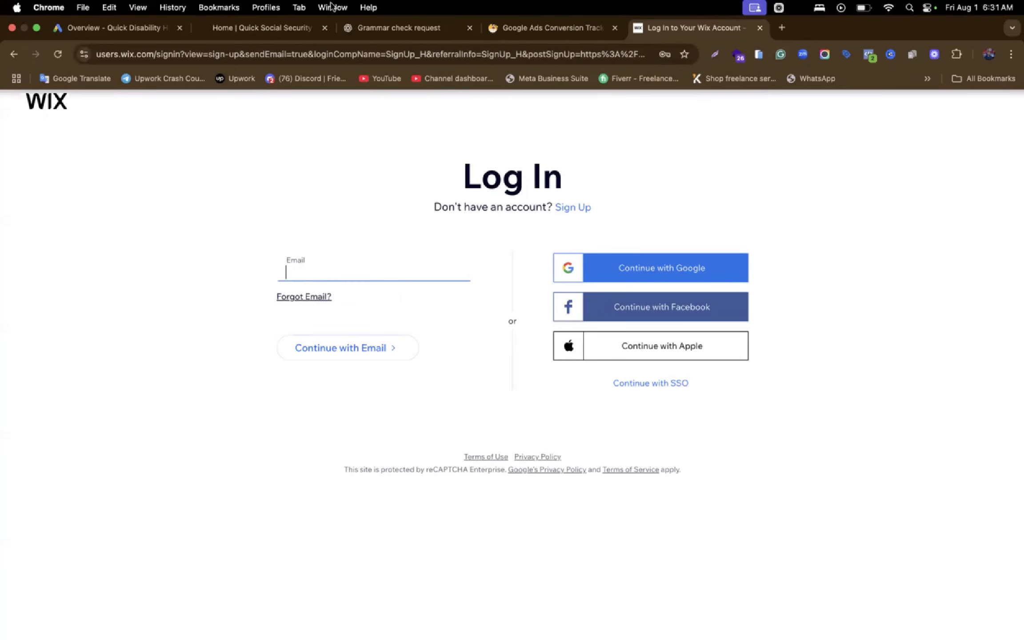
# Switch back to the Unlimited browser profile and return to the Wix site's setup page
pyautogui.click(269, 8)
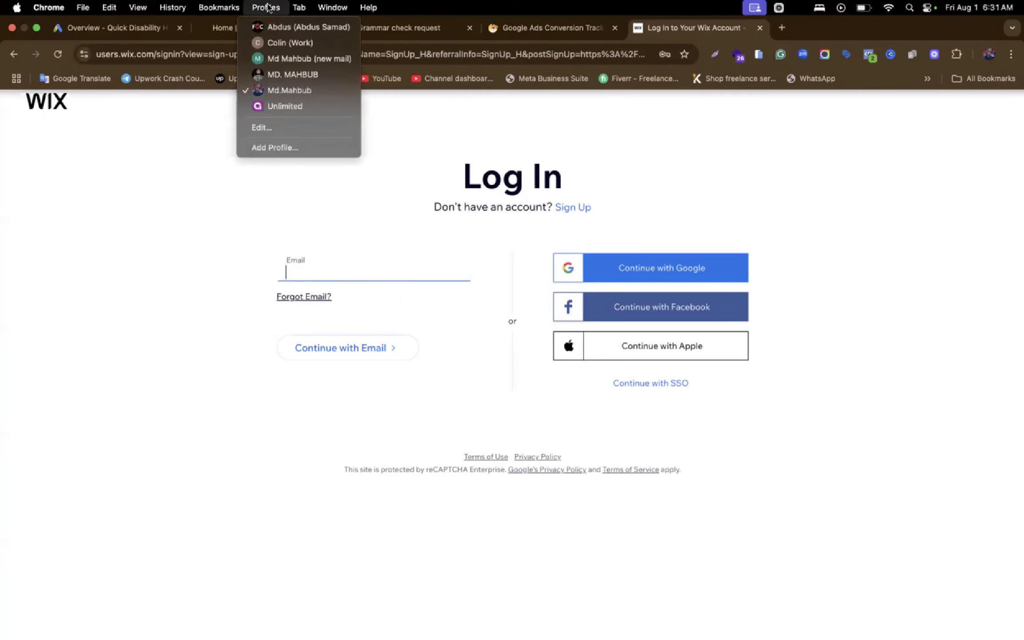
pyautogui.click(284, 107)
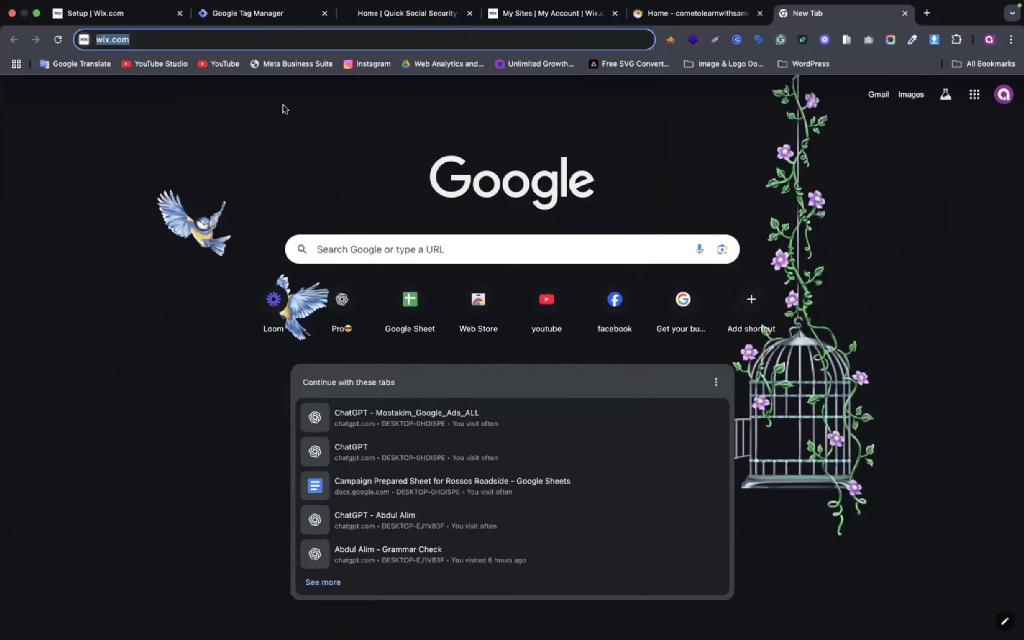
pyautogui.click(102, 28)
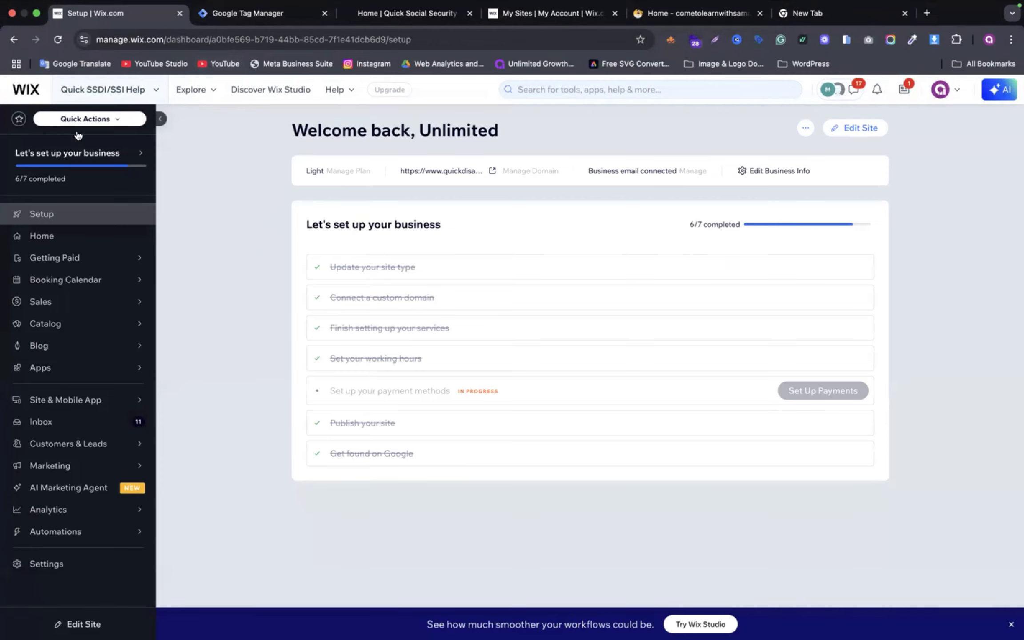
# Open the Wix site's settings and search them for "custome"
pyautogui.moveTo(74, 290)
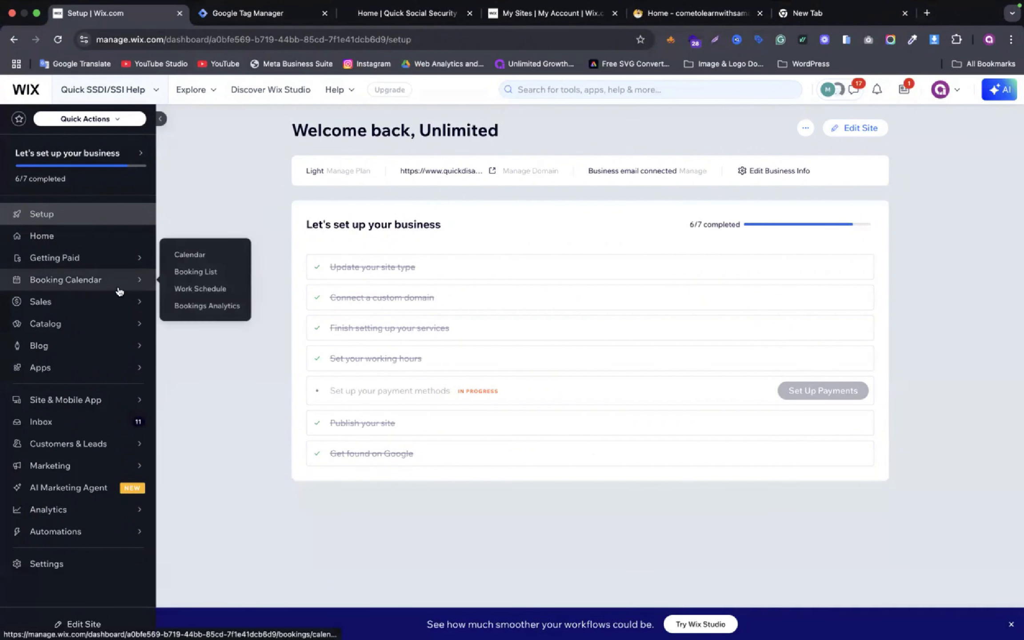
pyautogui.click(59, 571)
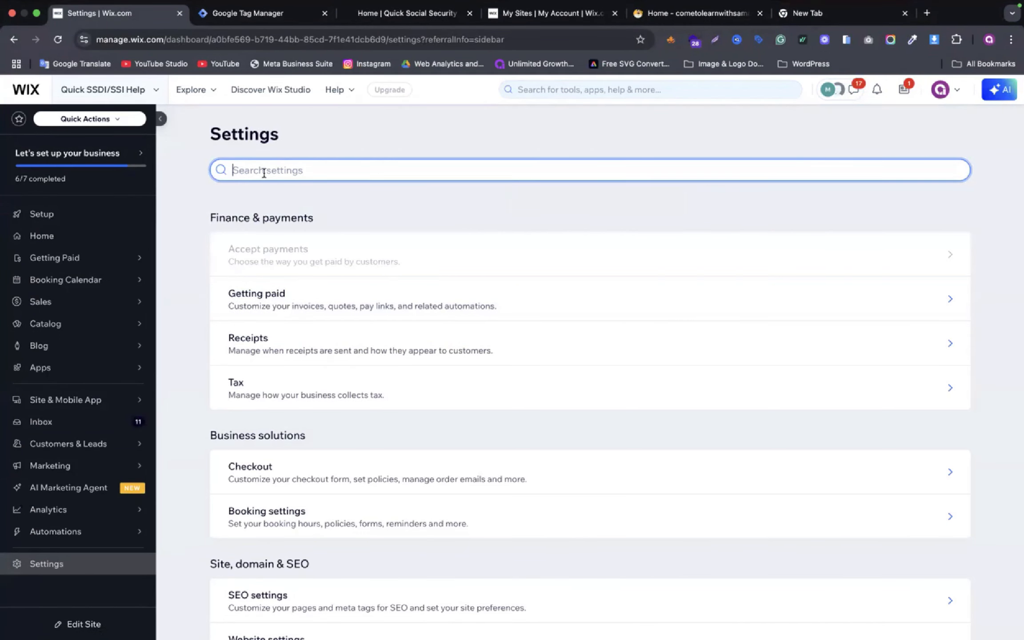
pyautogui.write('cus')
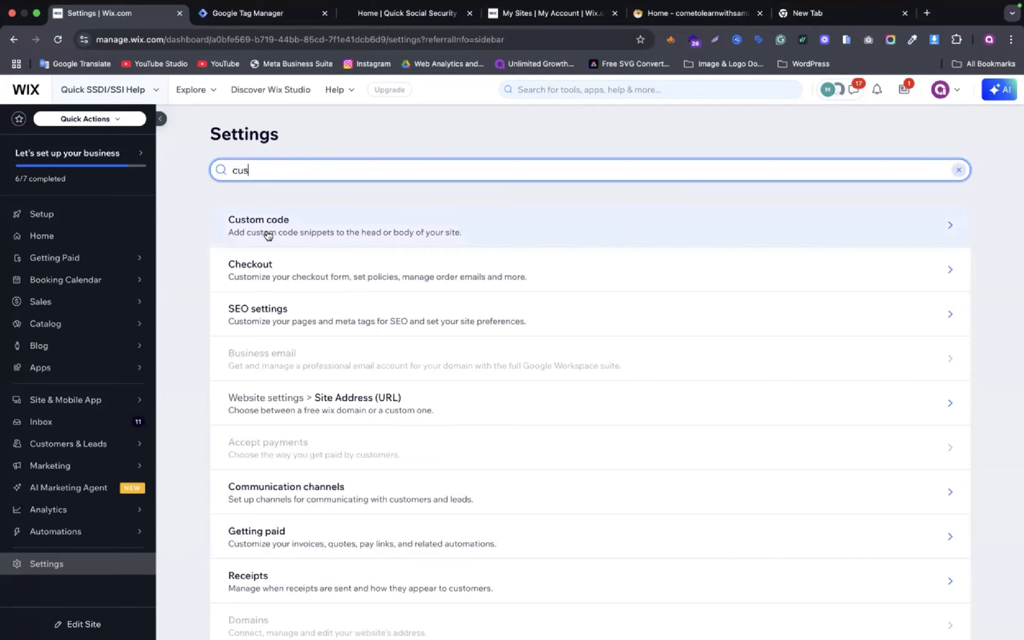
pyautogui.write('tome')
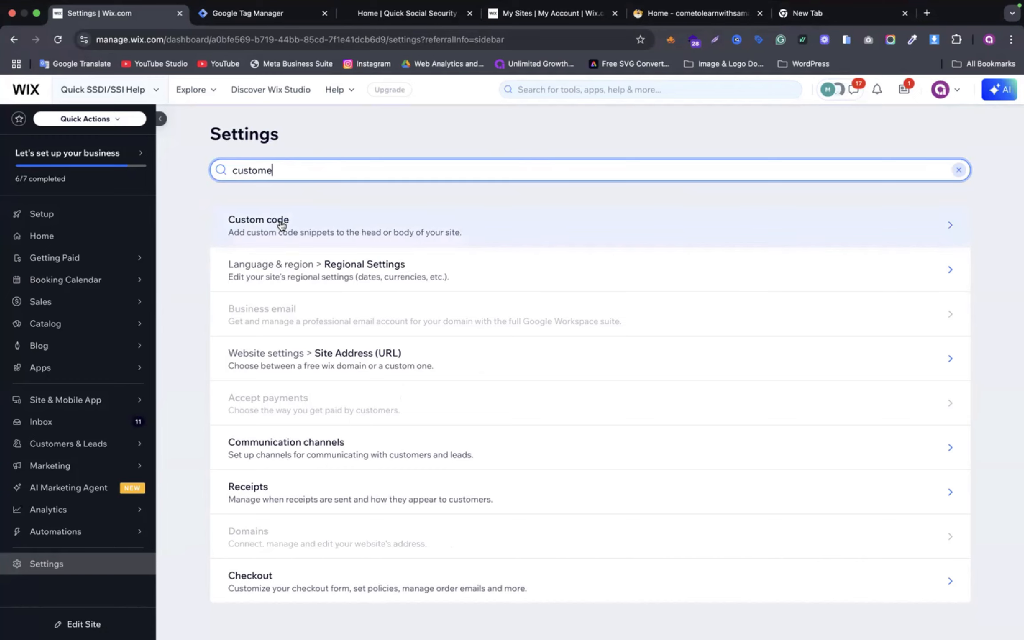
# Replace the settings search term with "code" to find the Custom code option
pyautogui.press('BackSpace')
pyautogui.press('BackSpace')
pyautogui.press('BackSpace')
pyautogui.press('BackSpace')
pyautogui.press('BackSpace')
pyautogui.press('BackSpace')
pyautogui.write('ode')
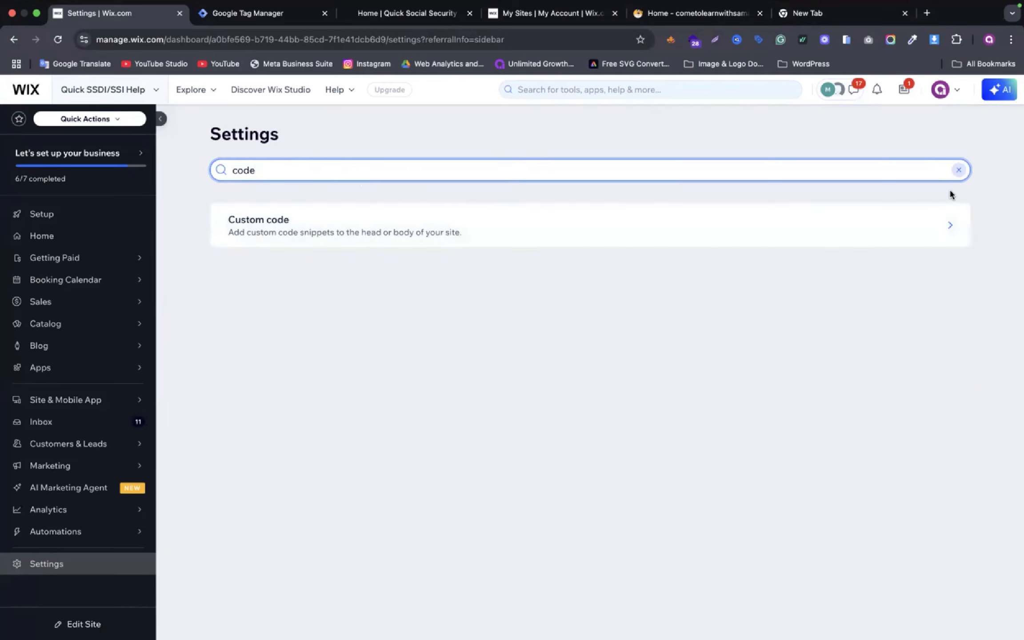
# Clear the settings search and open the Custom code settings under Development & integrations
pyautogui.click(959, 170)
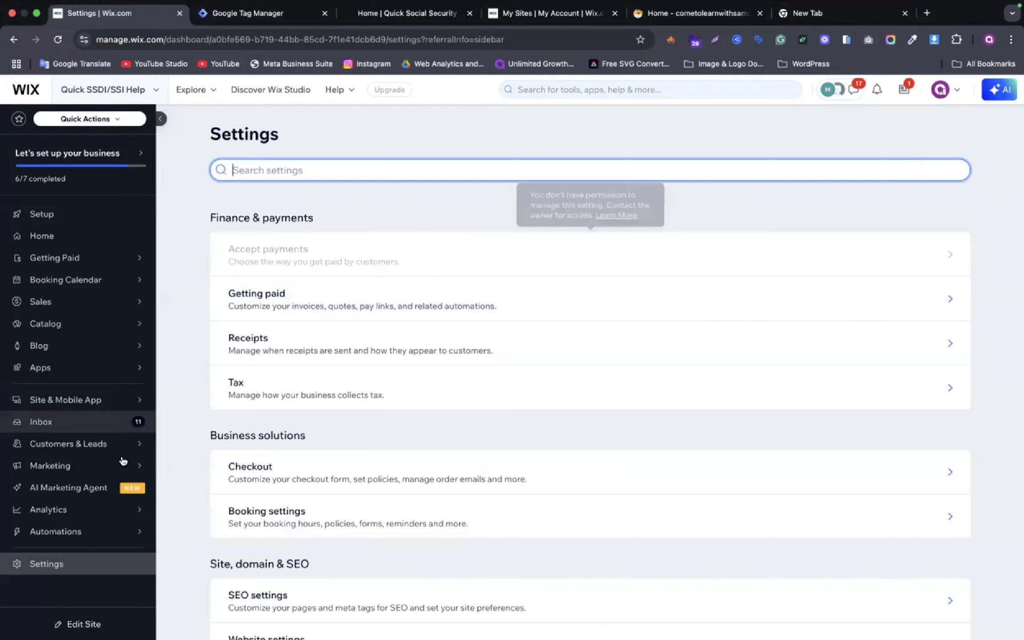
pyautogui.scroll(-5, 451, 326)
pyautogui.scroll(-8, 451, 325)
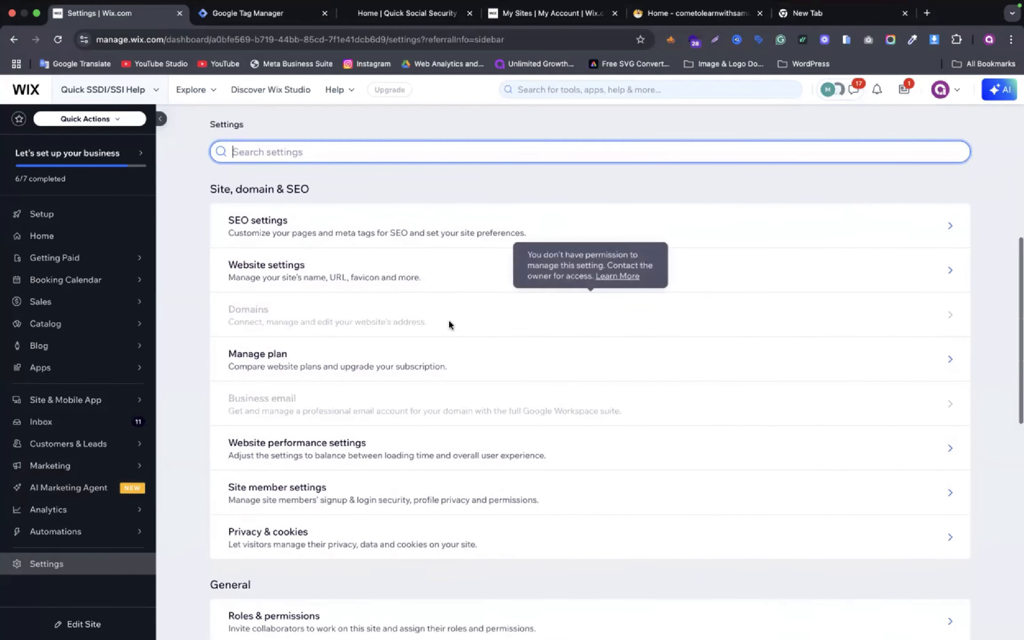
pyautogui.scroll(-7, 451, 326)
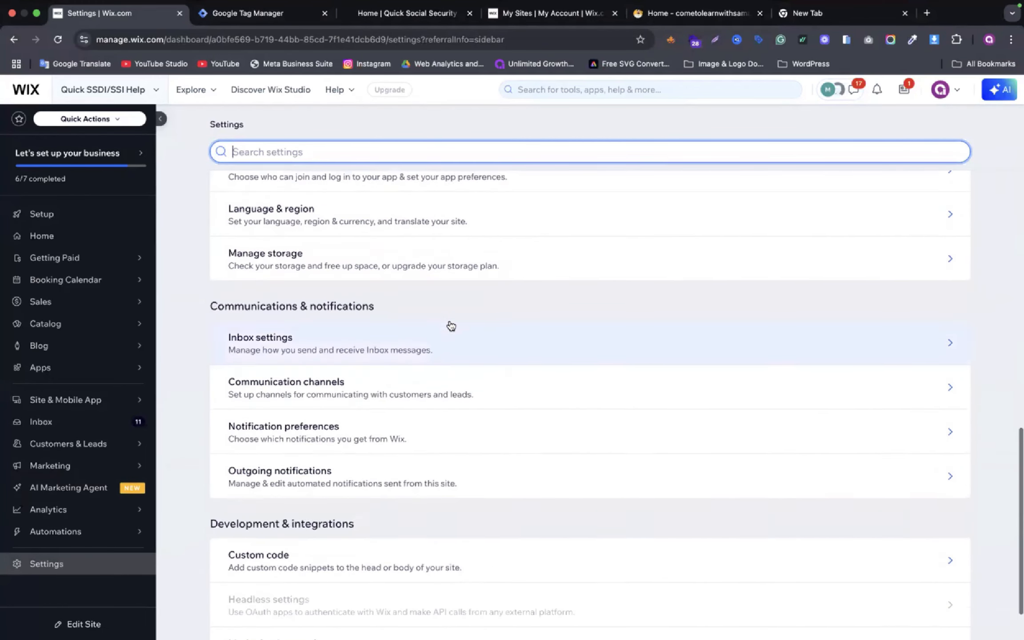
pyautogui.scroll(-1, 314, 506)
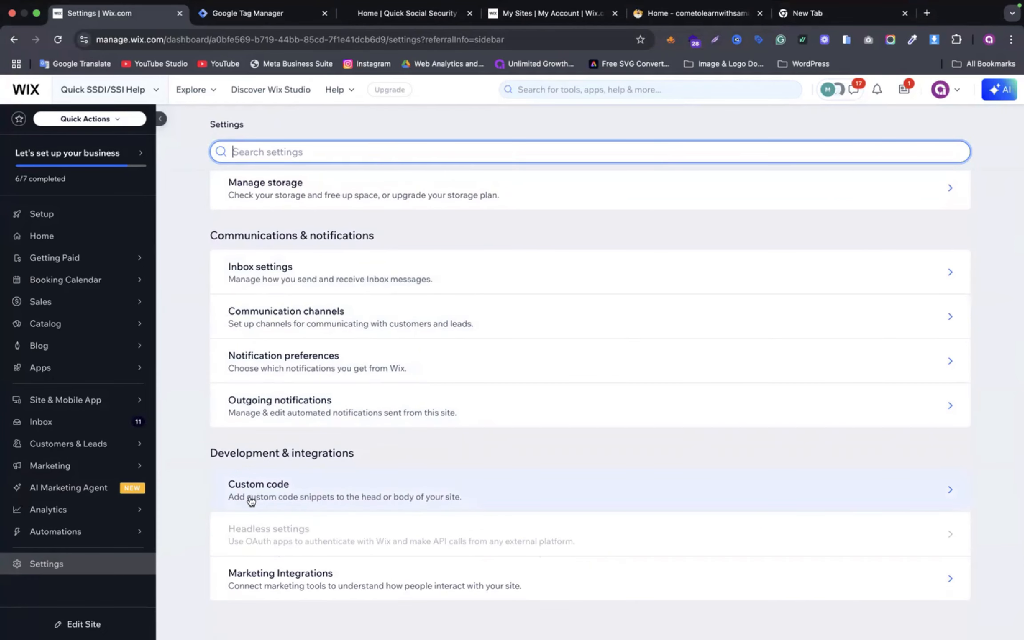
pyautogui.click(297, 497)
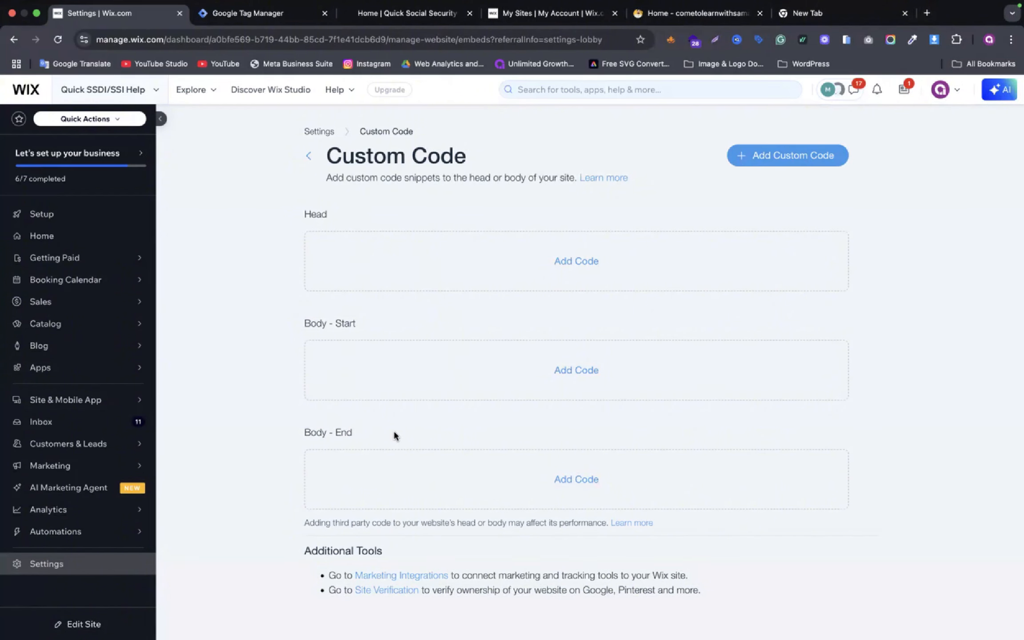
# Examine the snippet, page loading and code placement options for a new custom code entry, then close it without saving
pyautogui.click(797, 164)
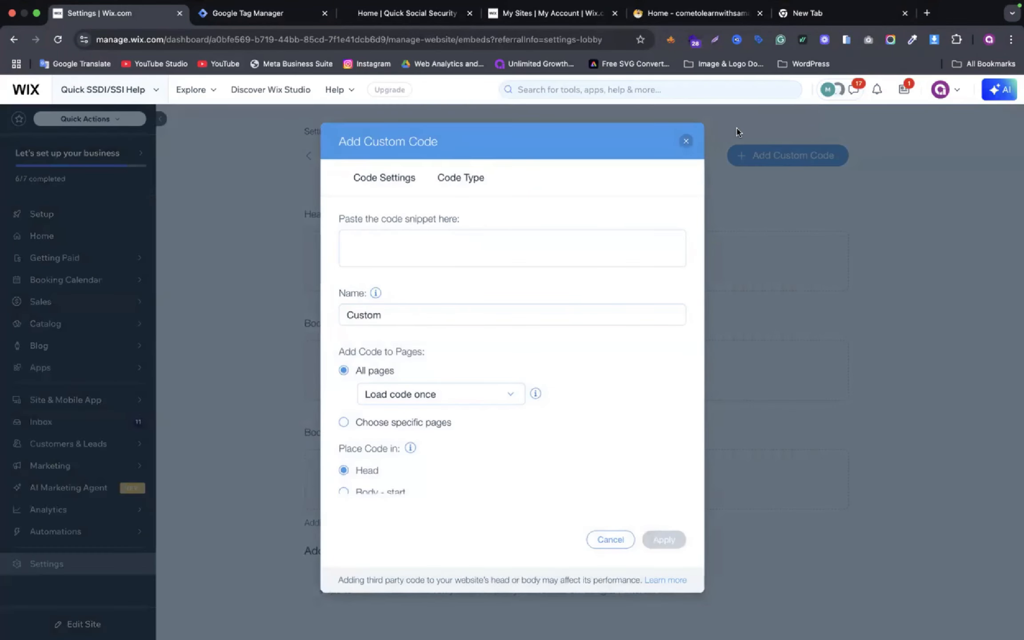
pyautogui.click(396, 243)
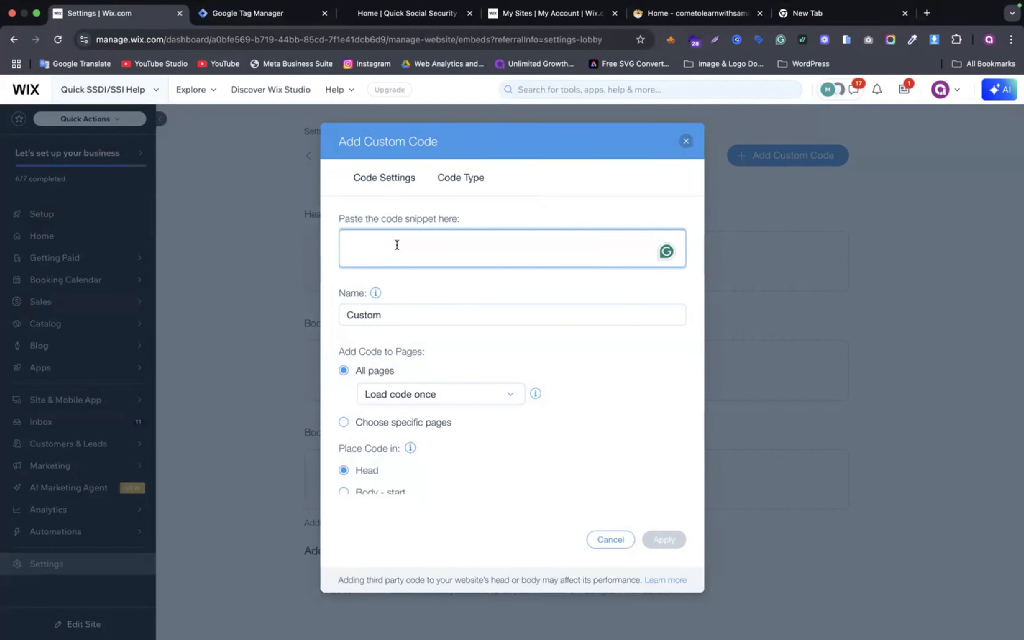
pyautogui.scroll(-3, 399, 315)
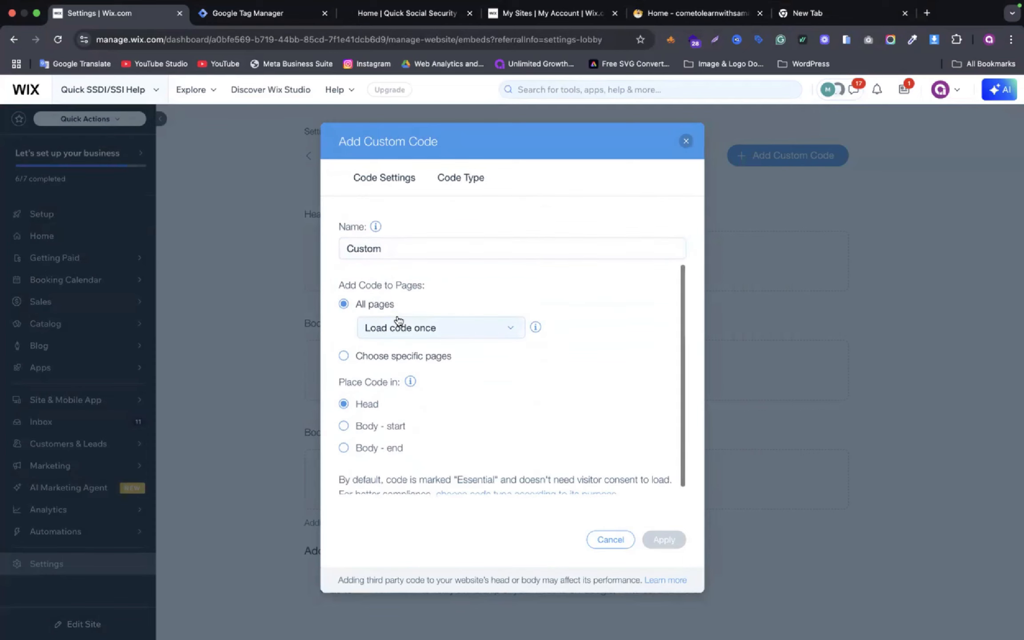
pyautogui.scroll(1, 398, 320)
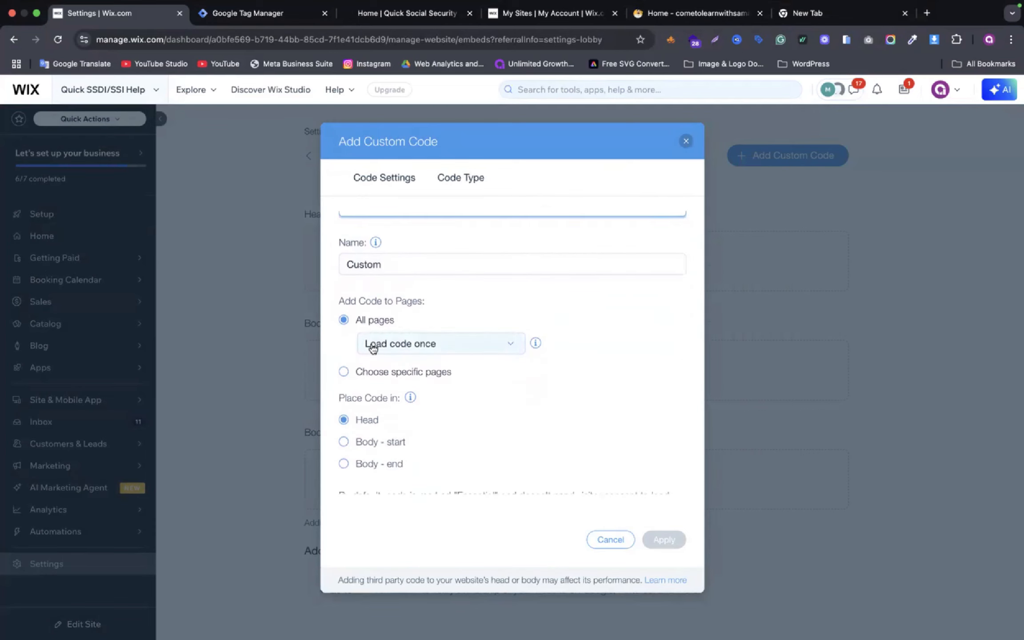
pyautogui.scroll(-1, 371, 444)
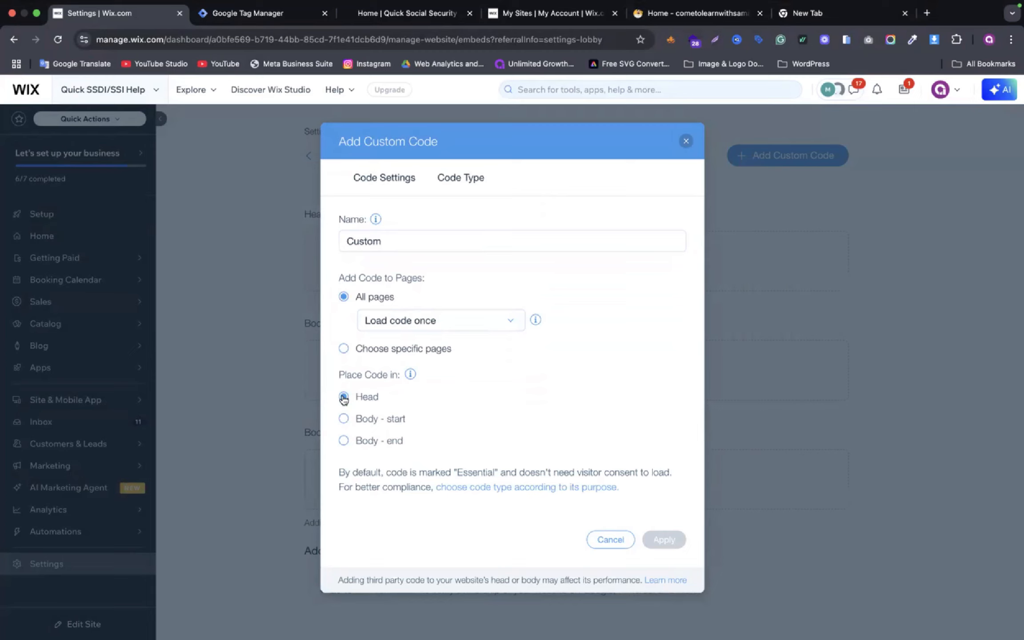
pyautogui.scroll(4, 344, 399)
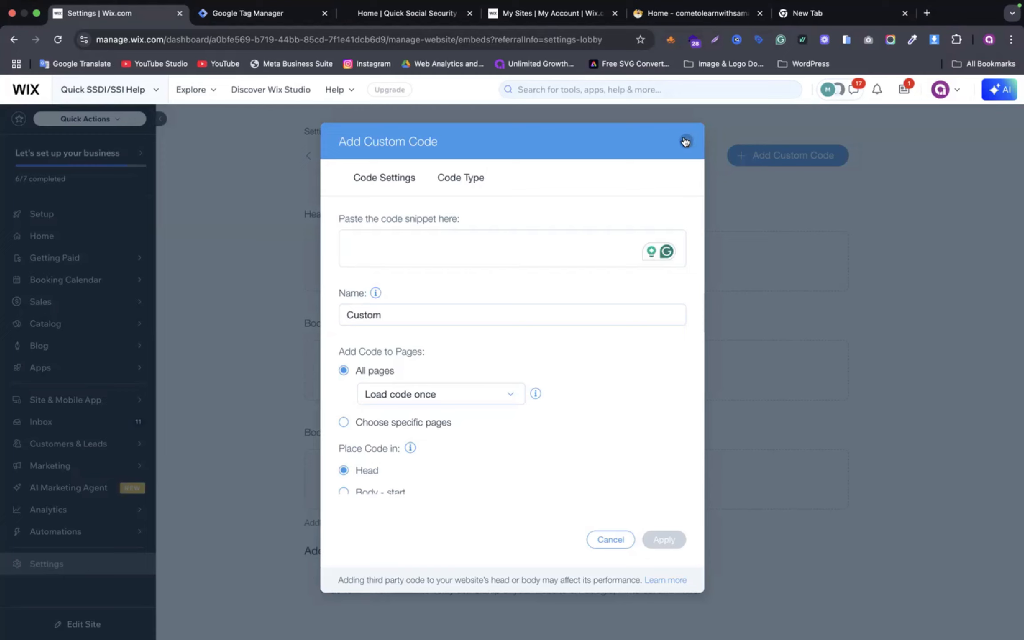
pyautogui.click(397, 402)
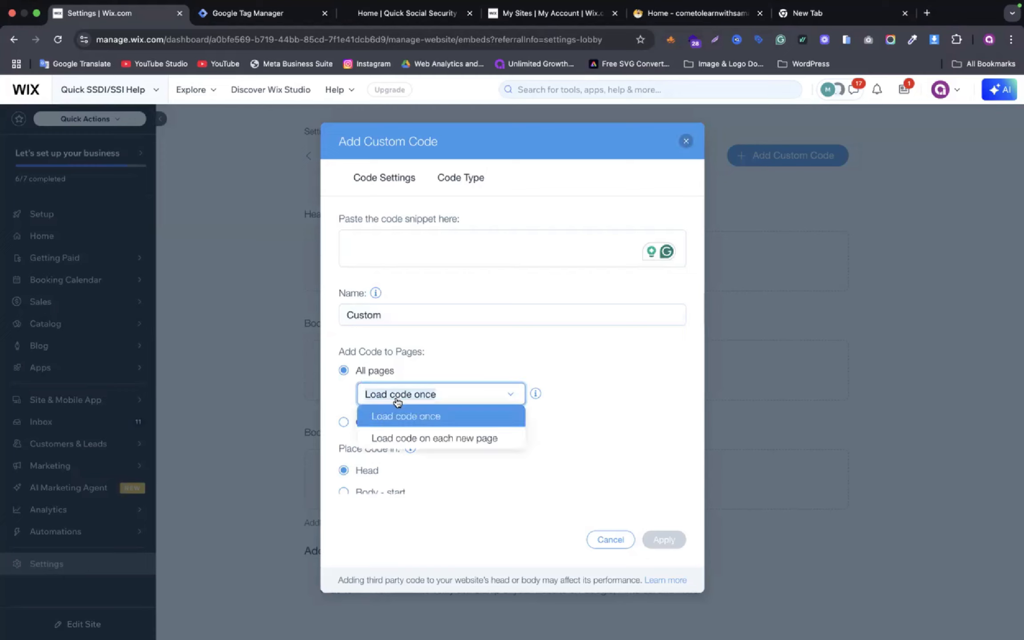
pyautogui.click(471, 354)
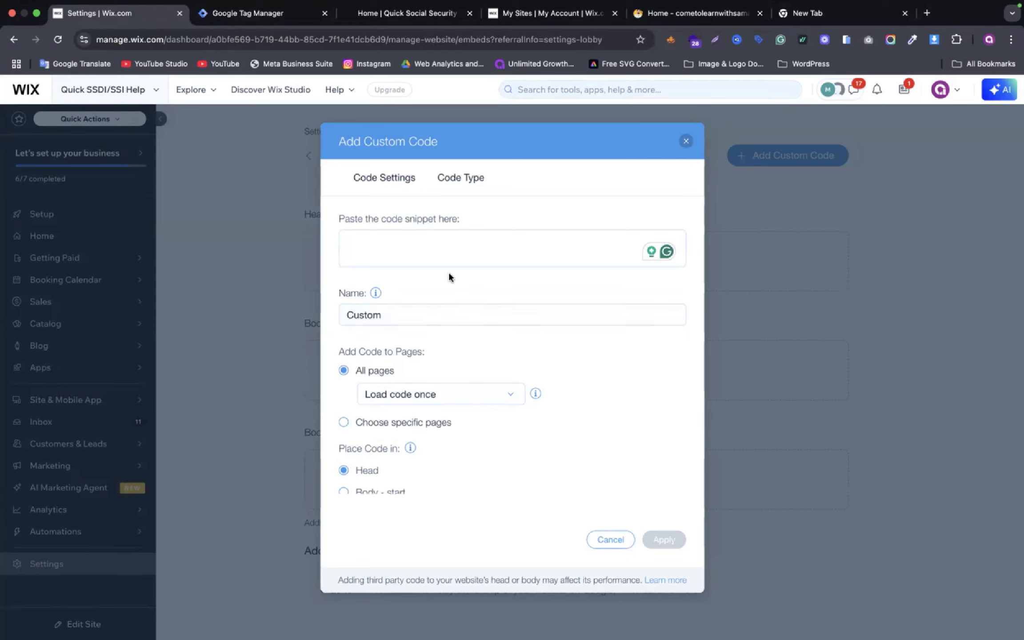
pyautogui.click(442, 240)
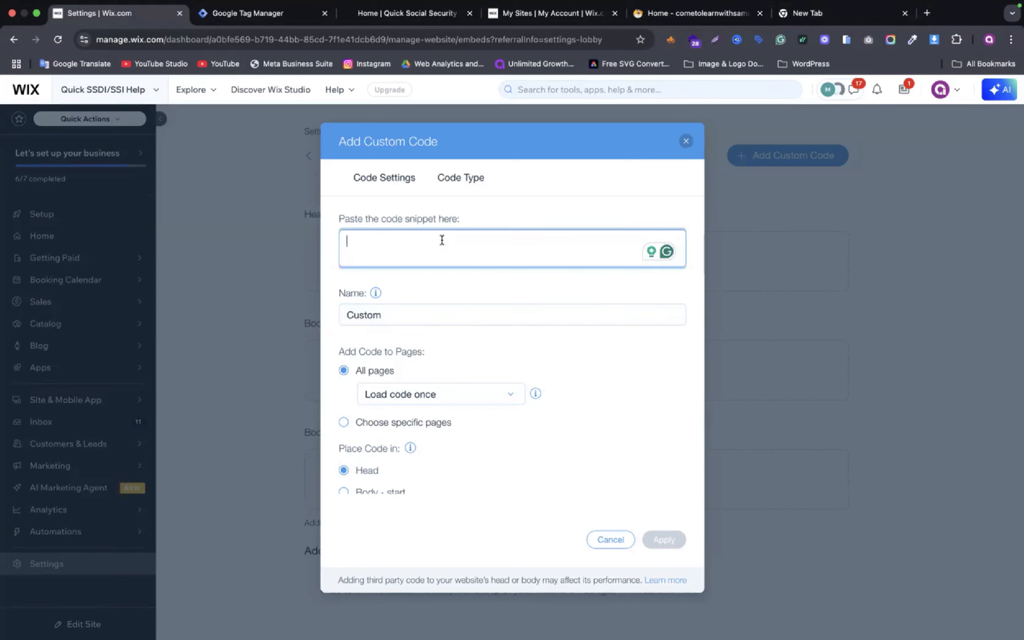
pyautogui.click(686, 141)
# Start a new custom code entry and paste in the head snippet copied from Google Tag Manager's install instructions
pyautogui.click(753, 156)
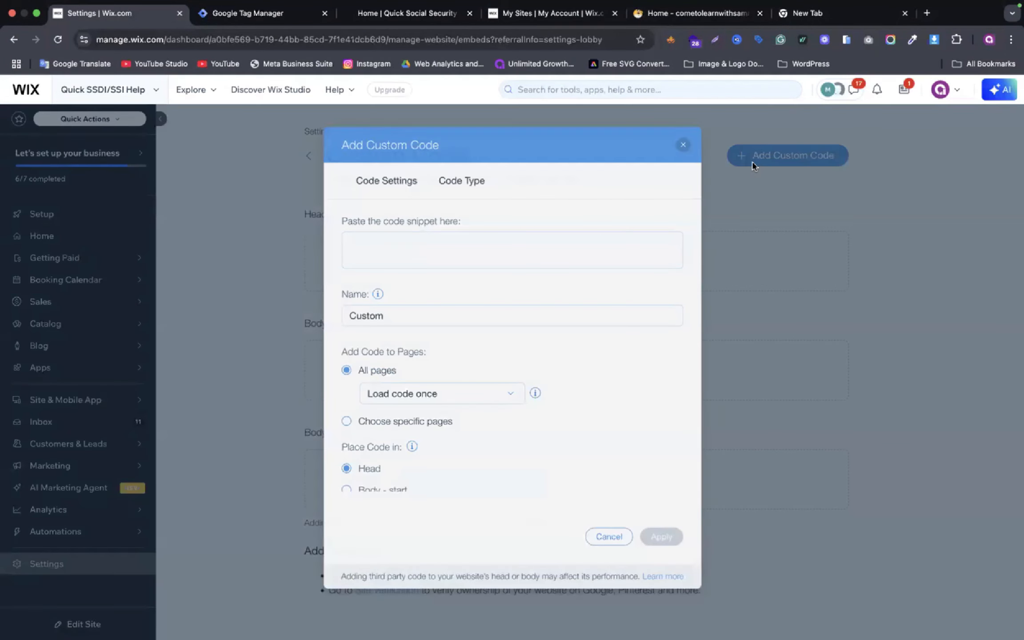
pyautogui.click(381, 252)
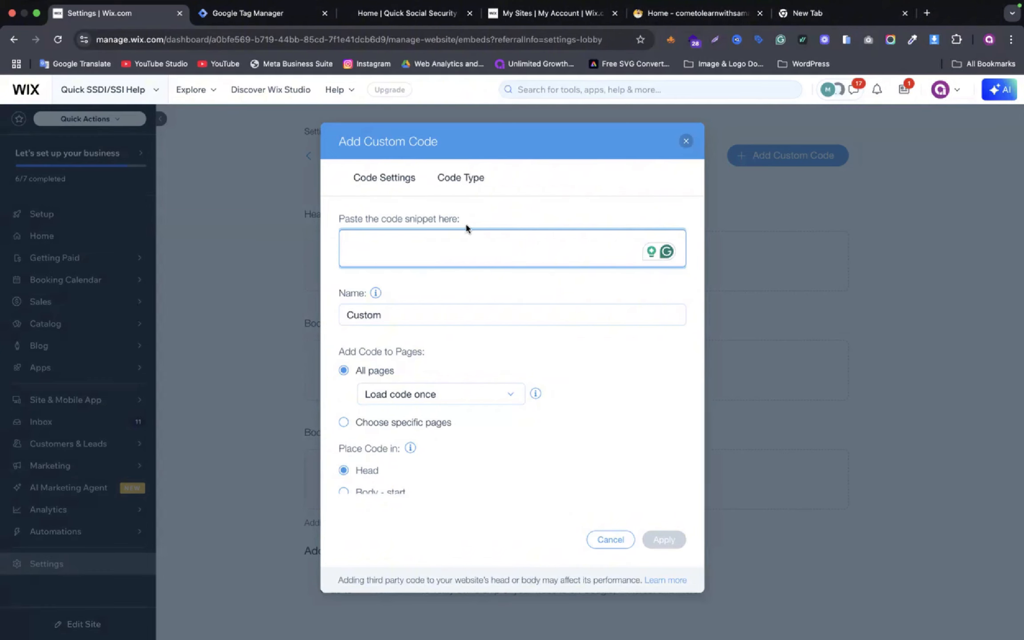
pyautogui.click(297, 12)
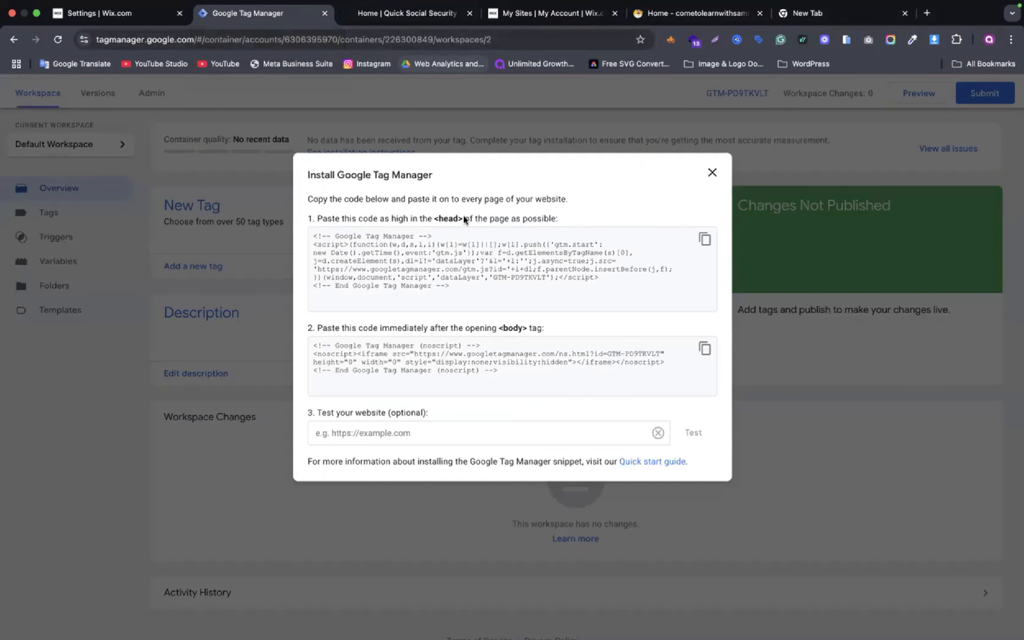
pyautogui.moveTo(464, 220); pyautogui.dragTo(427, 221)
pyautogui.click(705, 239)
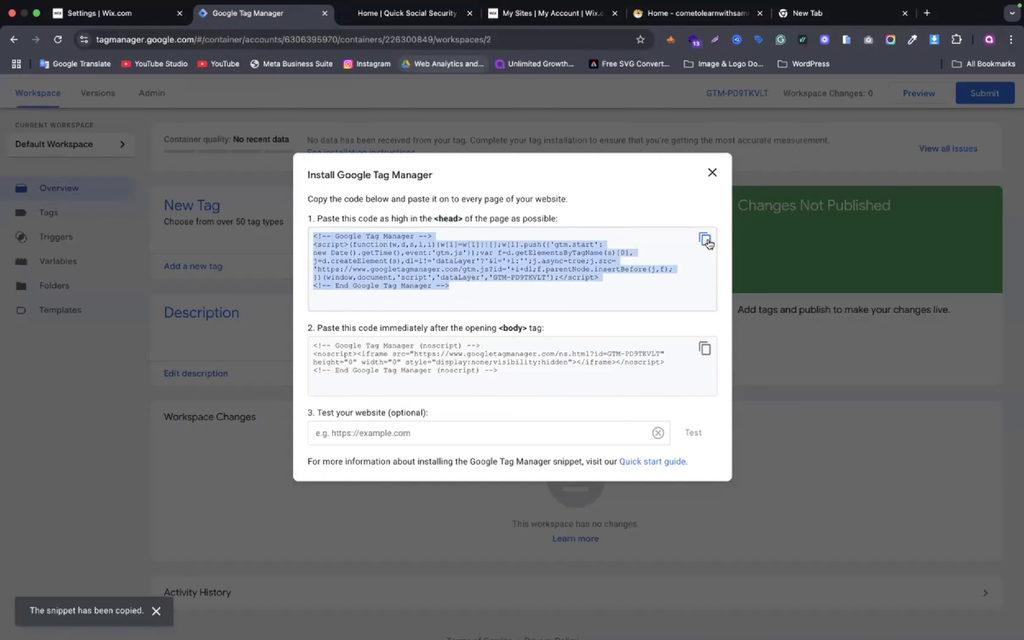
pyautogui.click(141, 27)
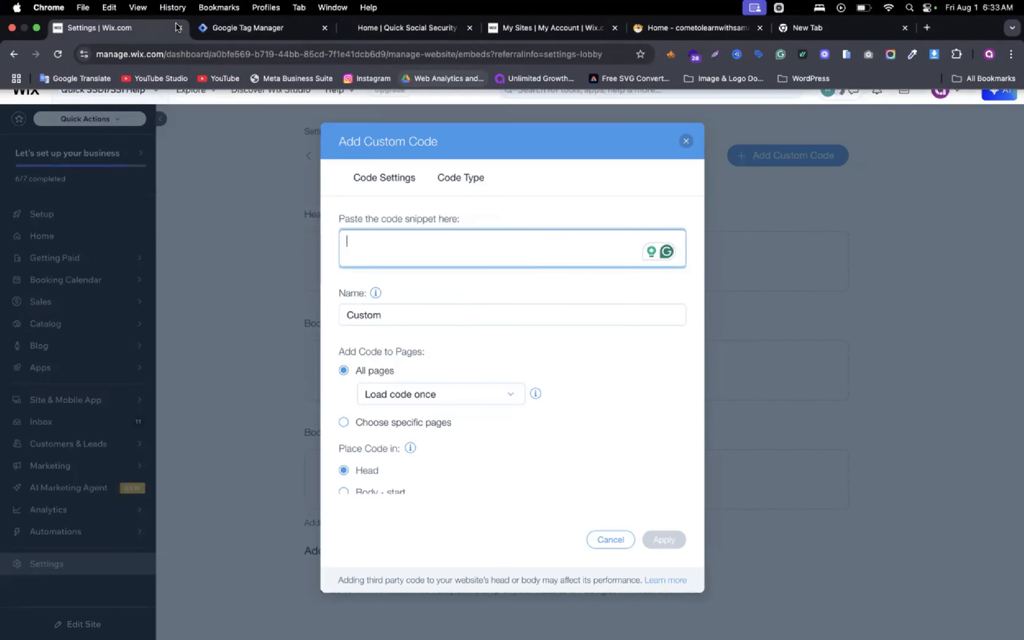
pyautogui.press('super+v')
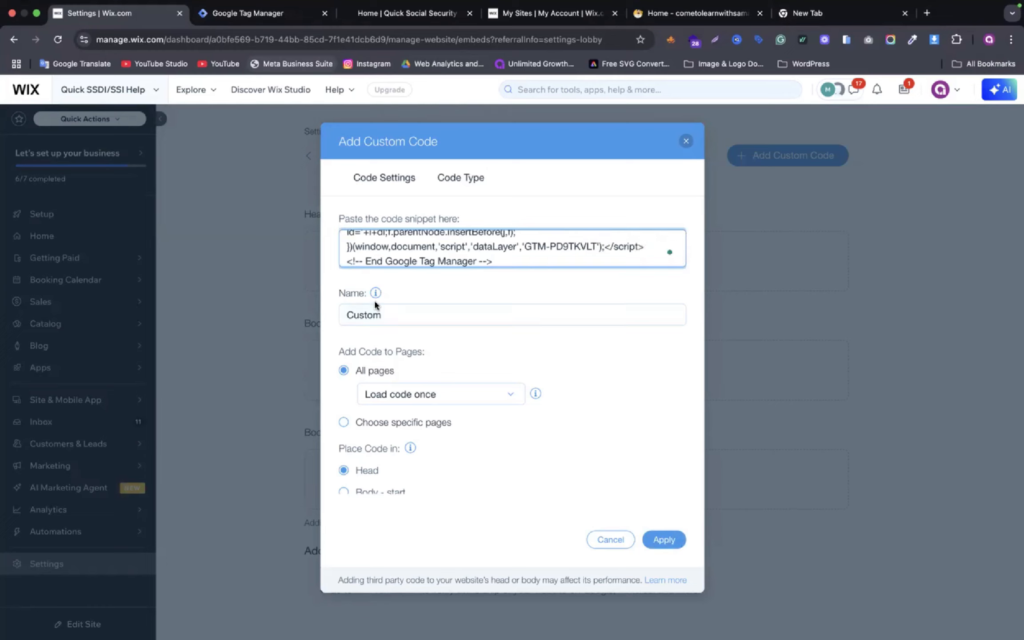
# Name the code "Google tag manager" and apply it to all pages in the Head, loading once
pyautogui.click(372, 319)
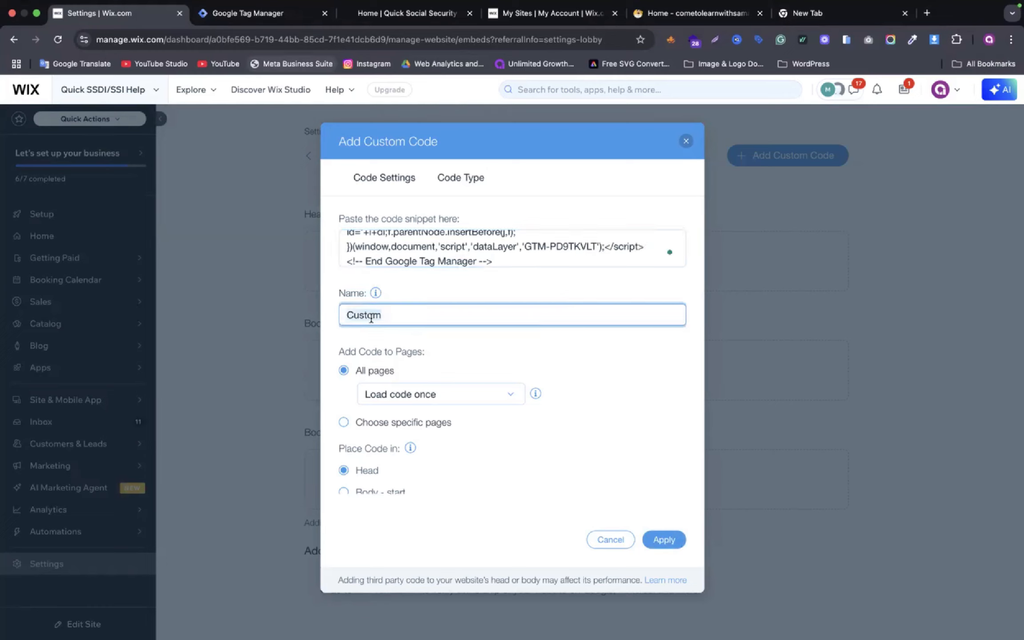
pyautogui.write('Google tag mam')
pyautogui.press('BackSpace')
pyautogui.write('nager')
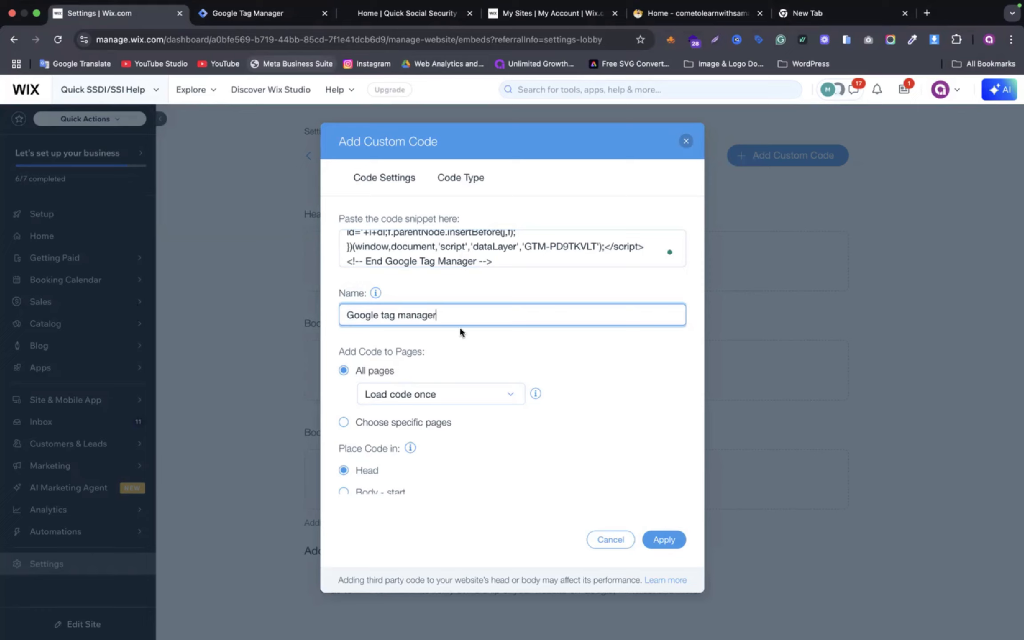
pyautogui.scroll(-3, 461, 332)
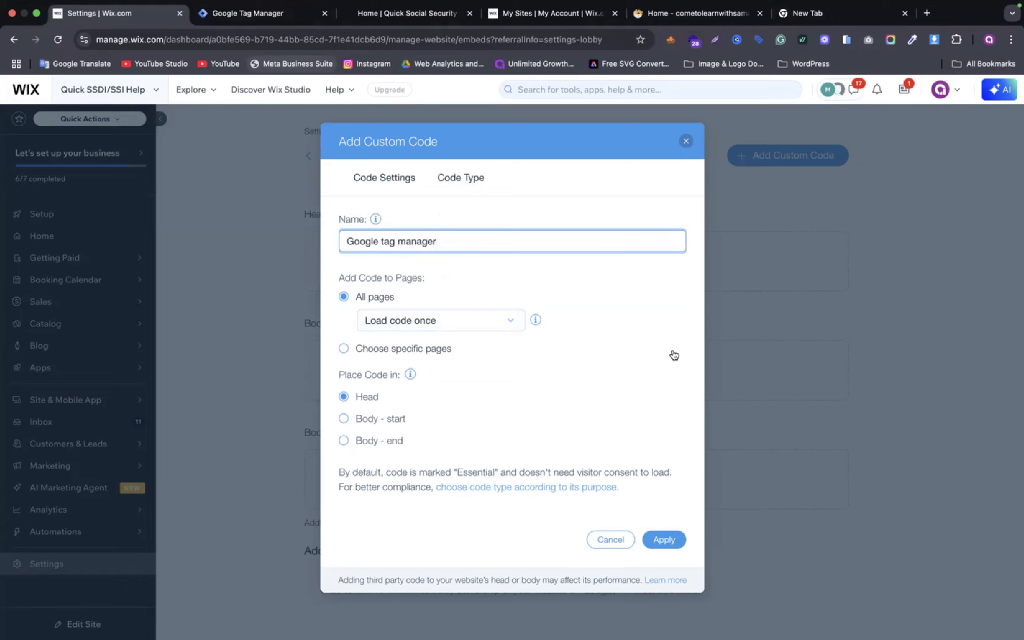
pyautogui.click(670, 541)
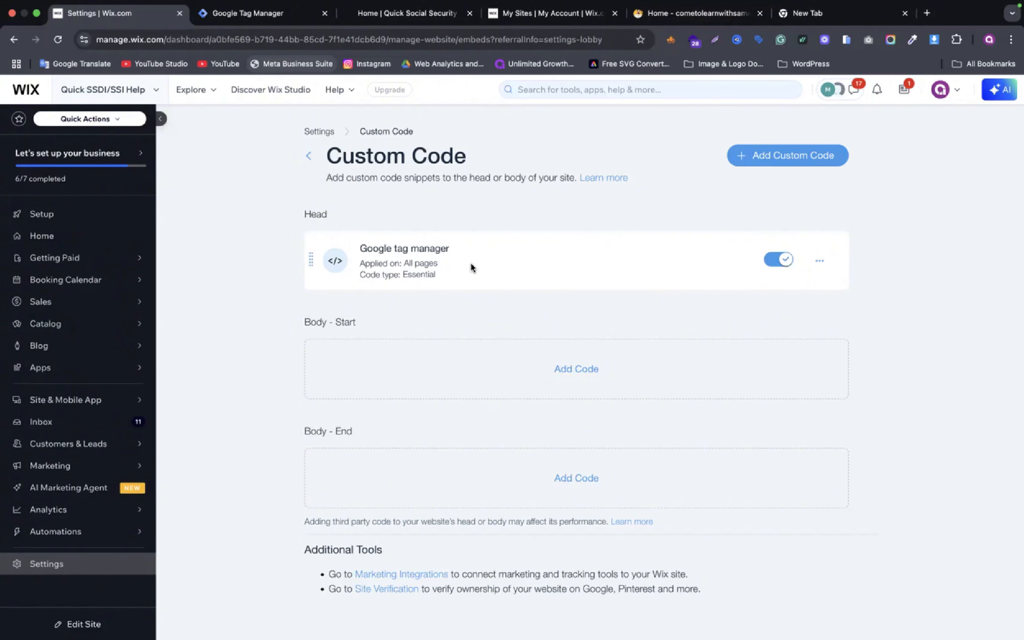
# Switch to Google Tag Manager, publish the container without a version name or description, and return to the workspace overview
pyautogui.click(234, 16)
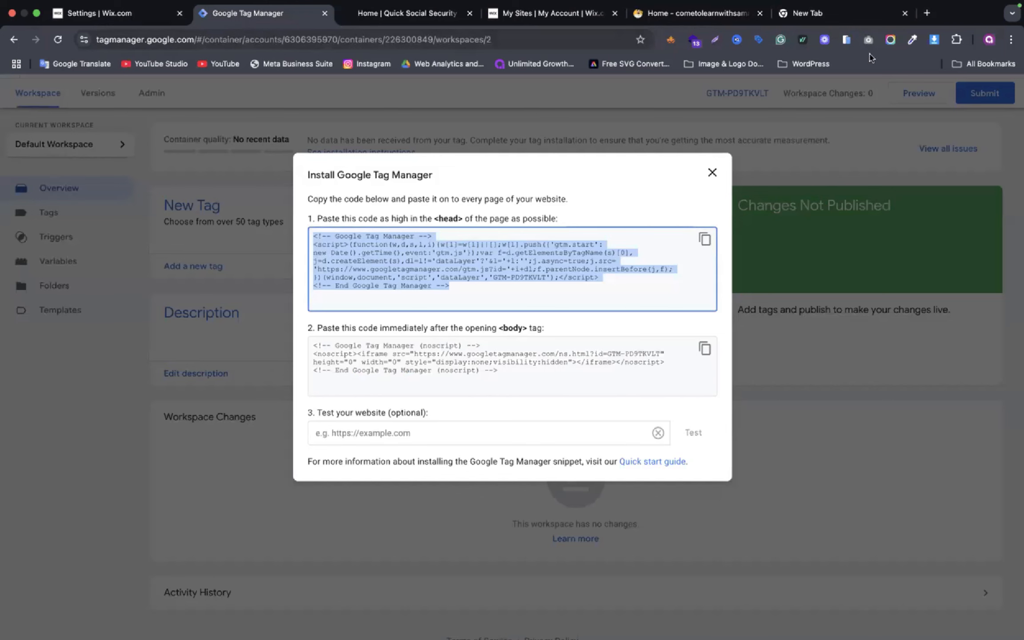
pyautogui.click(713, 172)
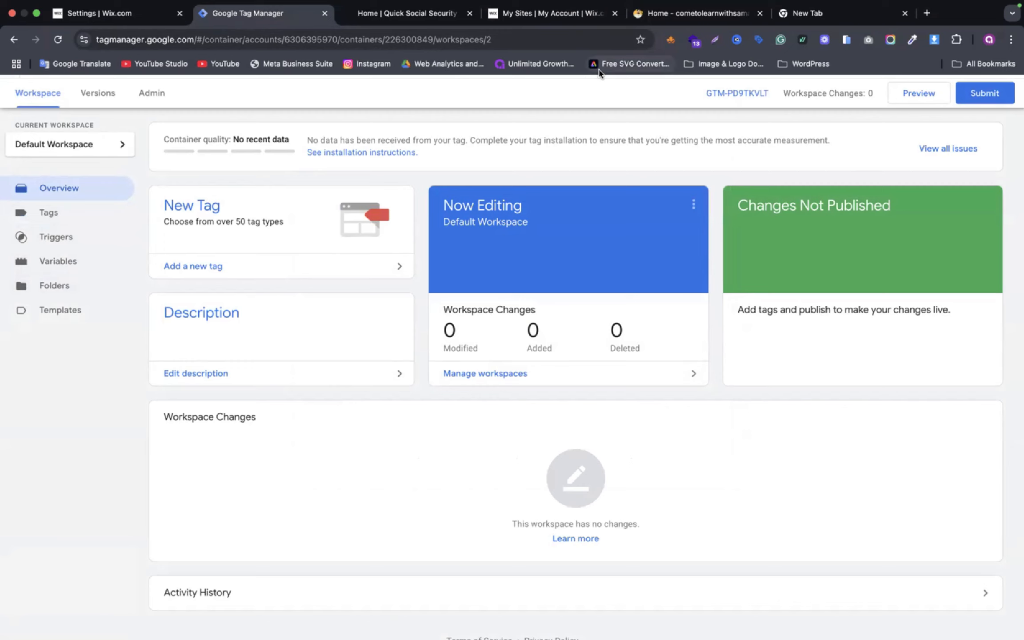
pyautogui.click(985, 95)
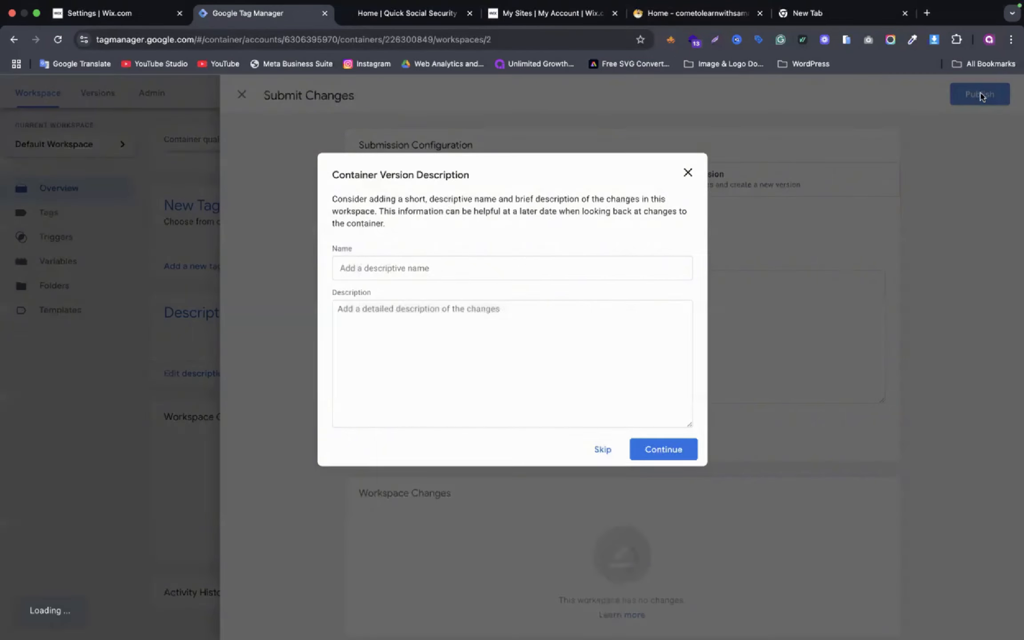
pyautogui.click(676, 449)
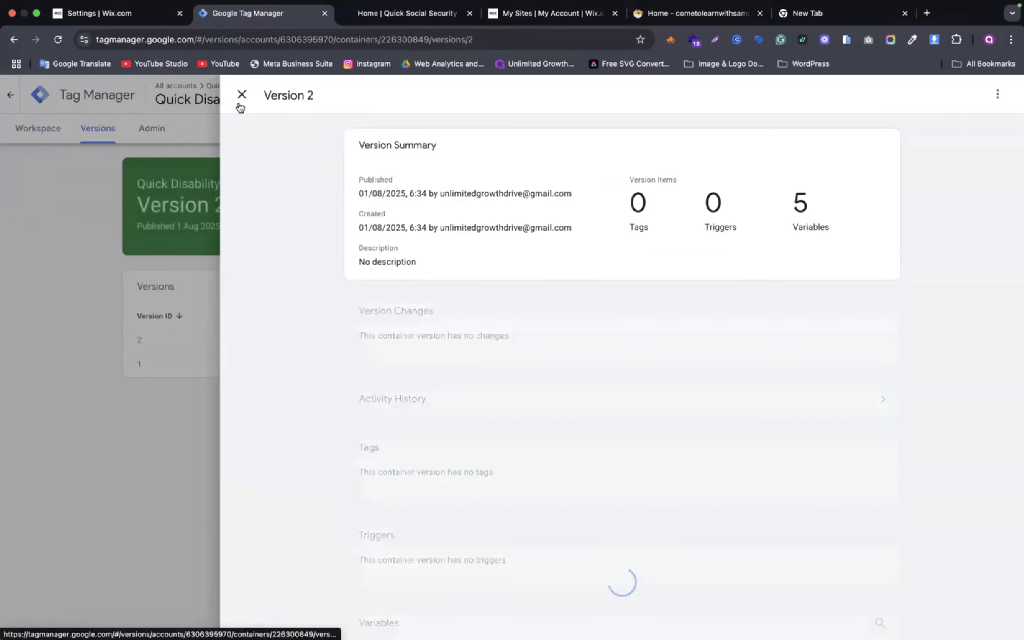
pyautogui.click(240, 104)
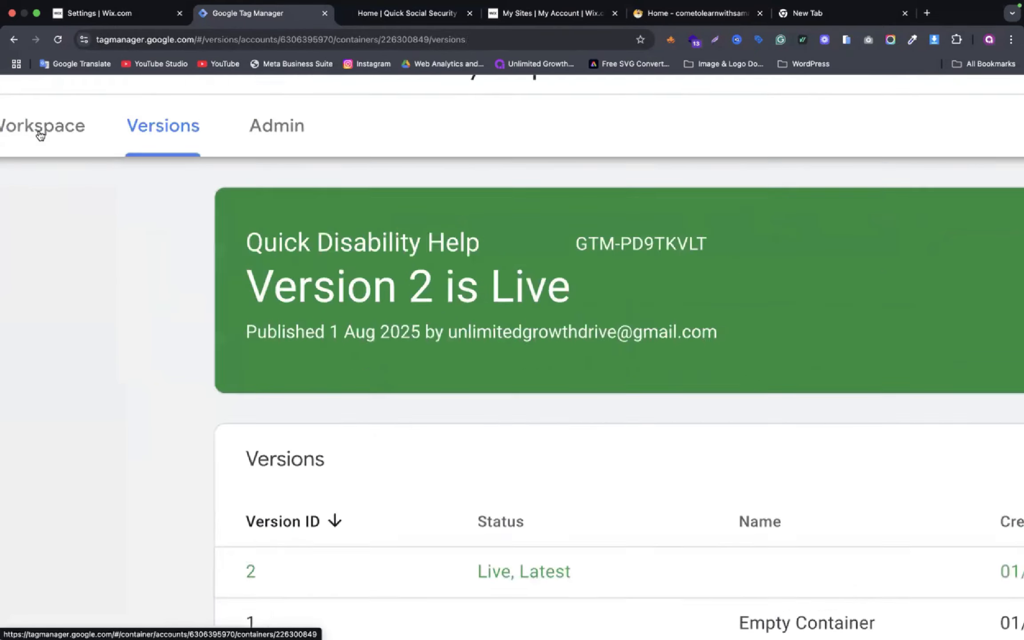
pyautogui.click(39, 130)
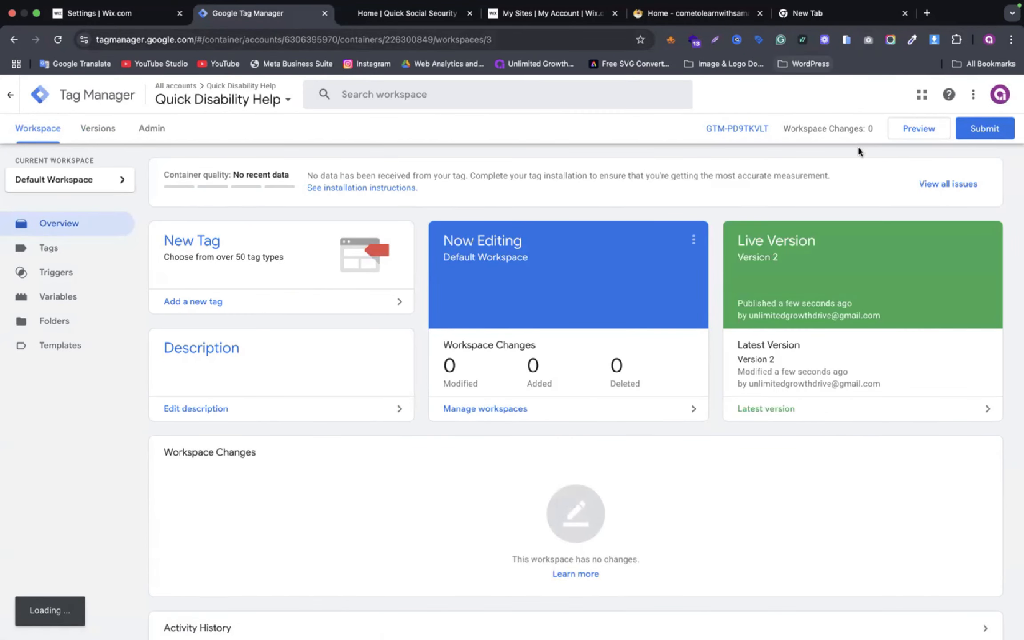
pyautogui.click(907, 138)
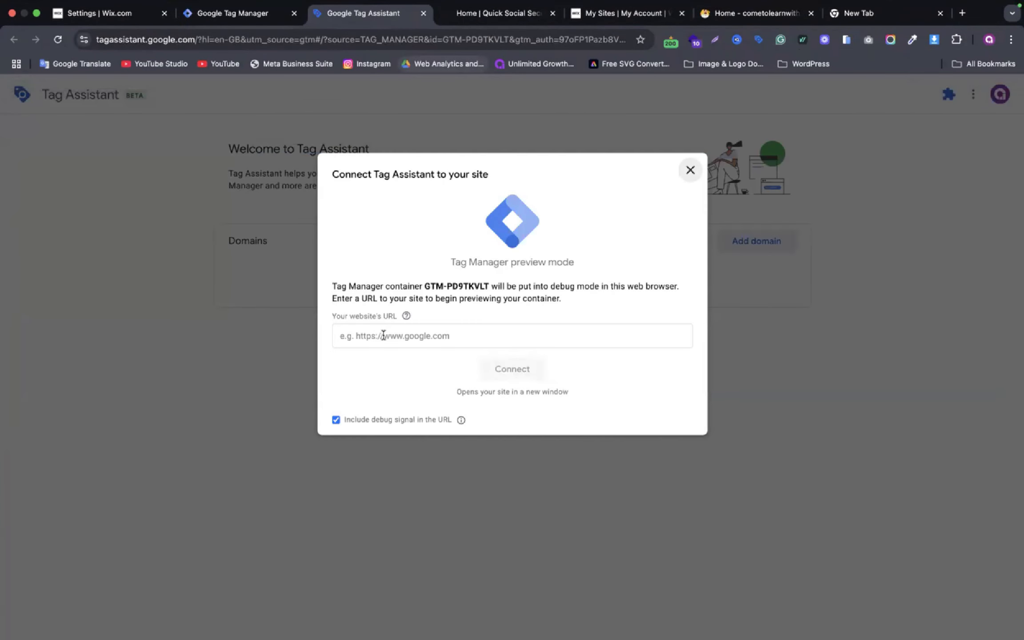
pyautogui.click(383, 337)
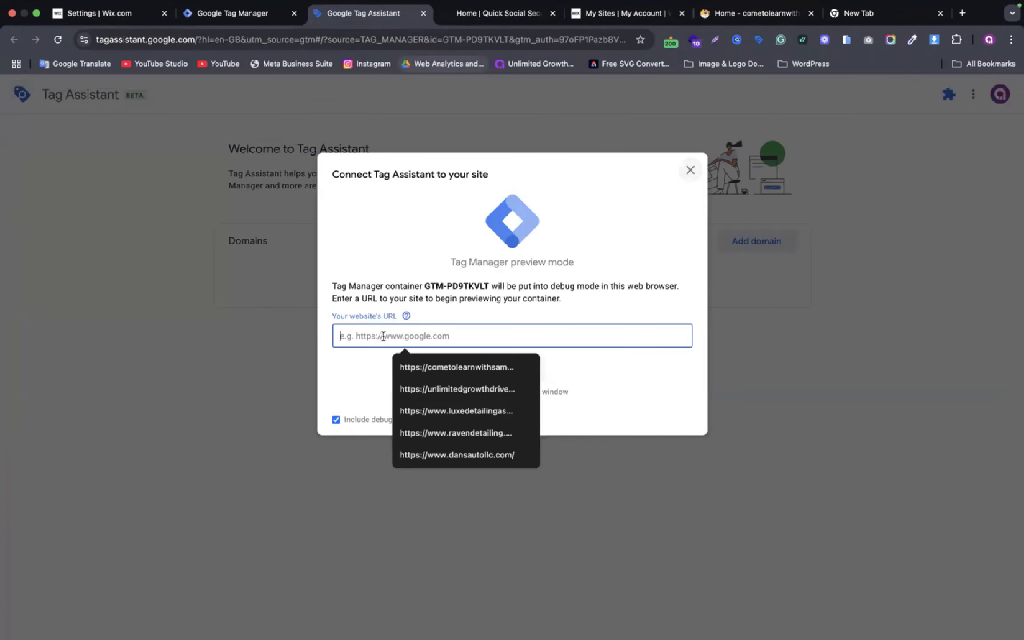
pyautogui.click(503, 14)
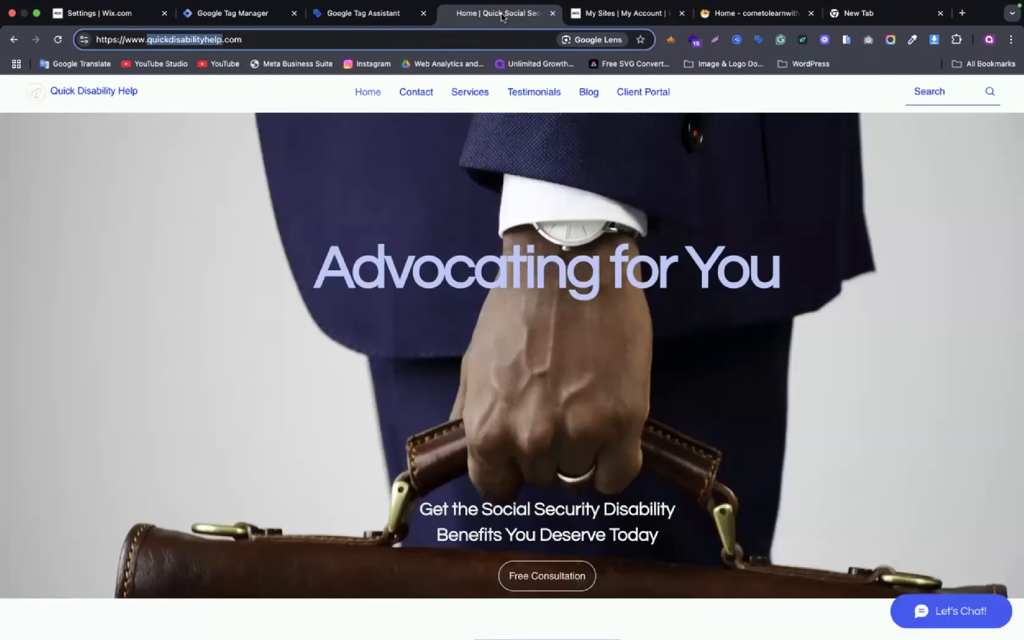
pyautogui.doubleClick(263, 40)
pyautogui.click(263, 40)
pyautogui.press('super+c')
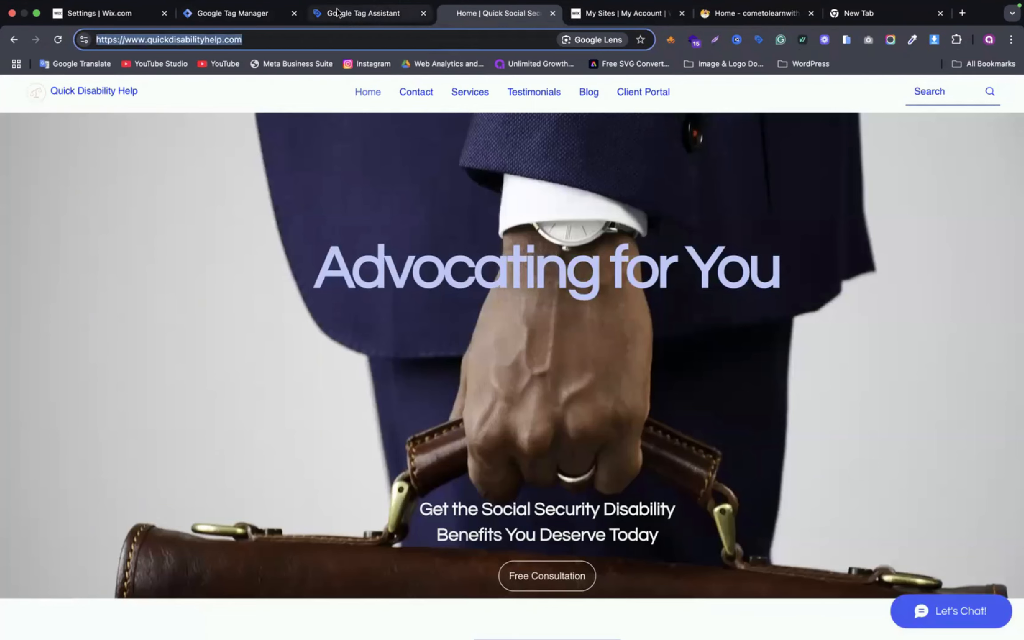
pyautogui.click(338, 13)
pyautogui.press('super+v')
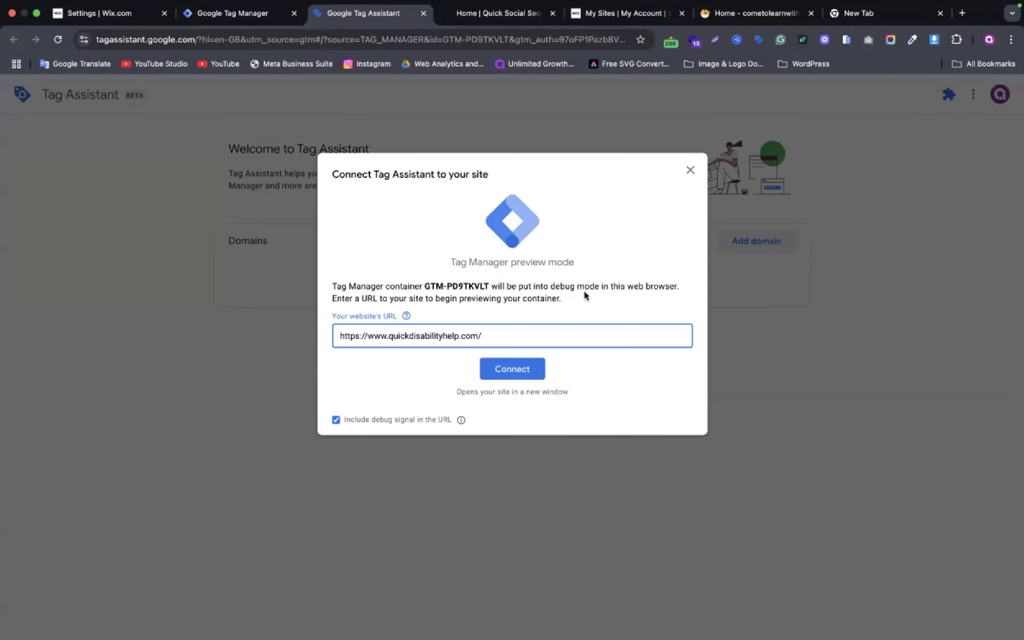
pyautogui.click(513, 374)
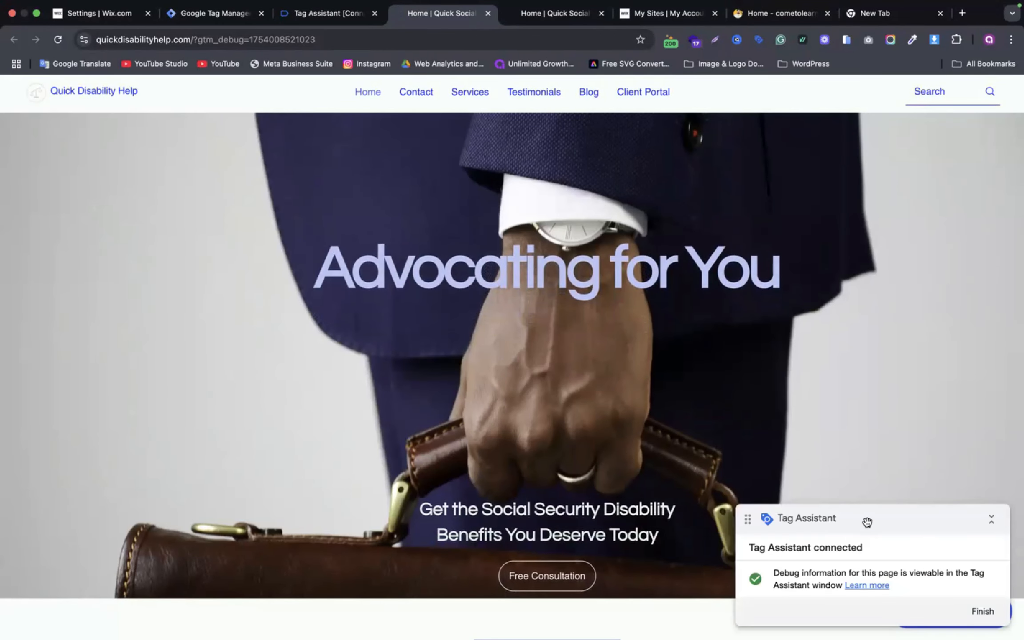
# Check the Tag Assistant connection on the site and the events in its debug summary, then open the site's Contact page
pyautogui.moveTo(867, 522); pyautogui.dragTo(666, 265)
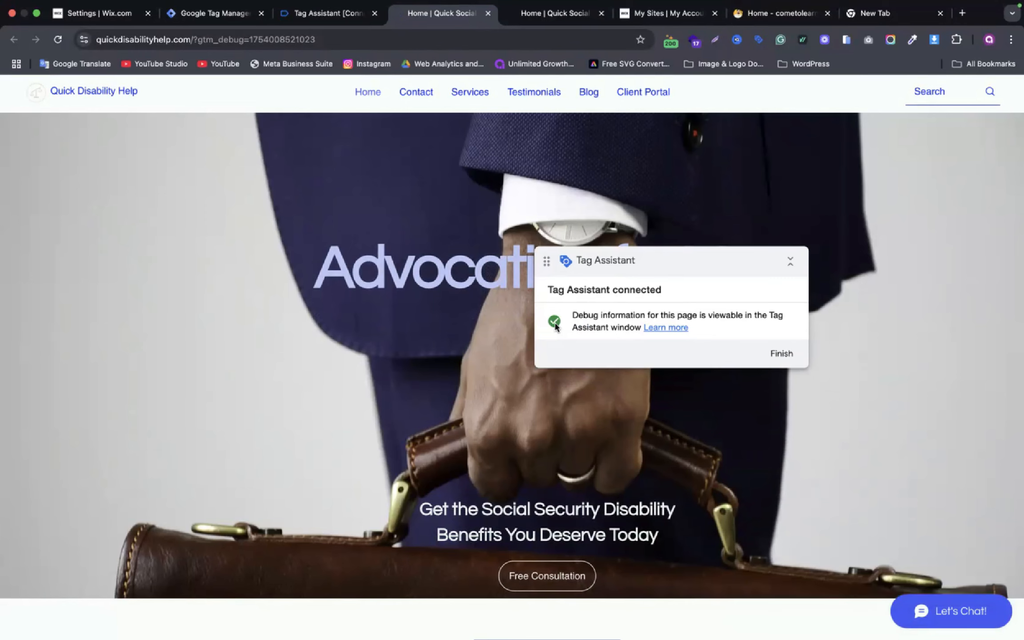
pyautogui.click(331, 9)
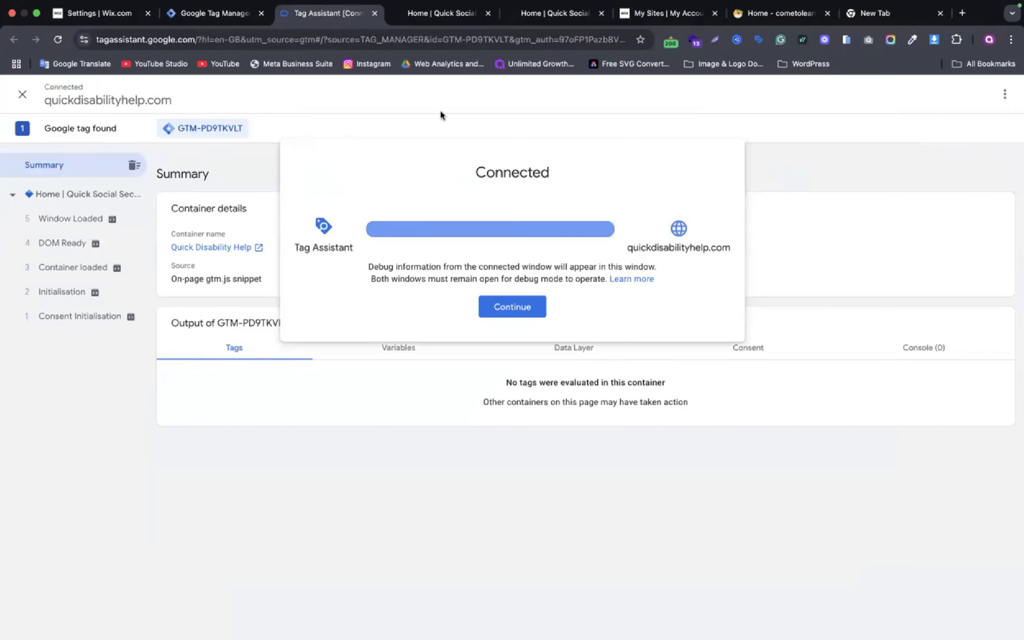
pyautogui.click(493, 313)
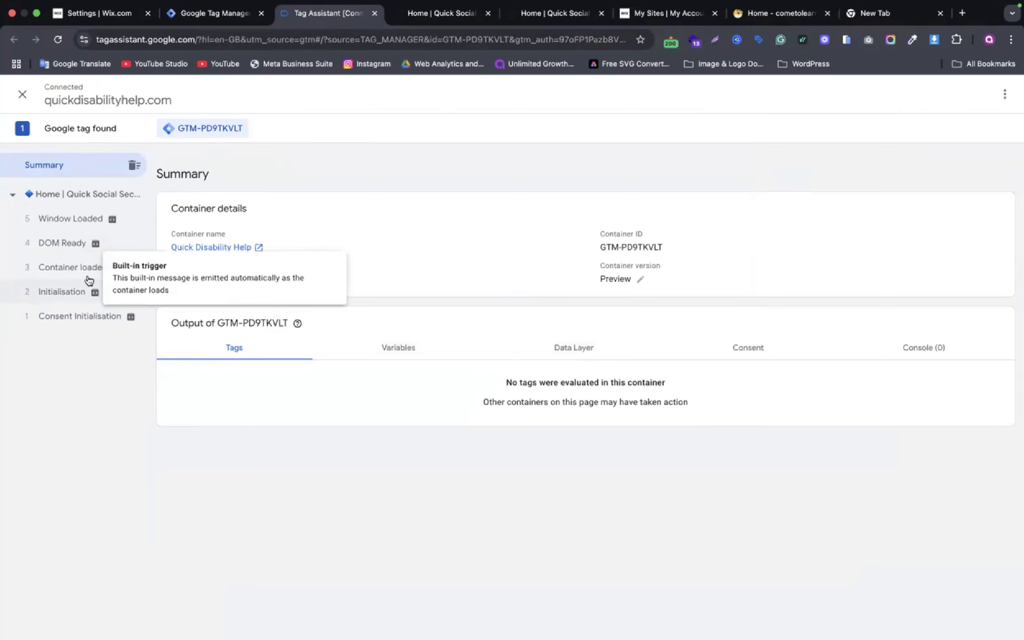
pyautogui.click(438, 17)
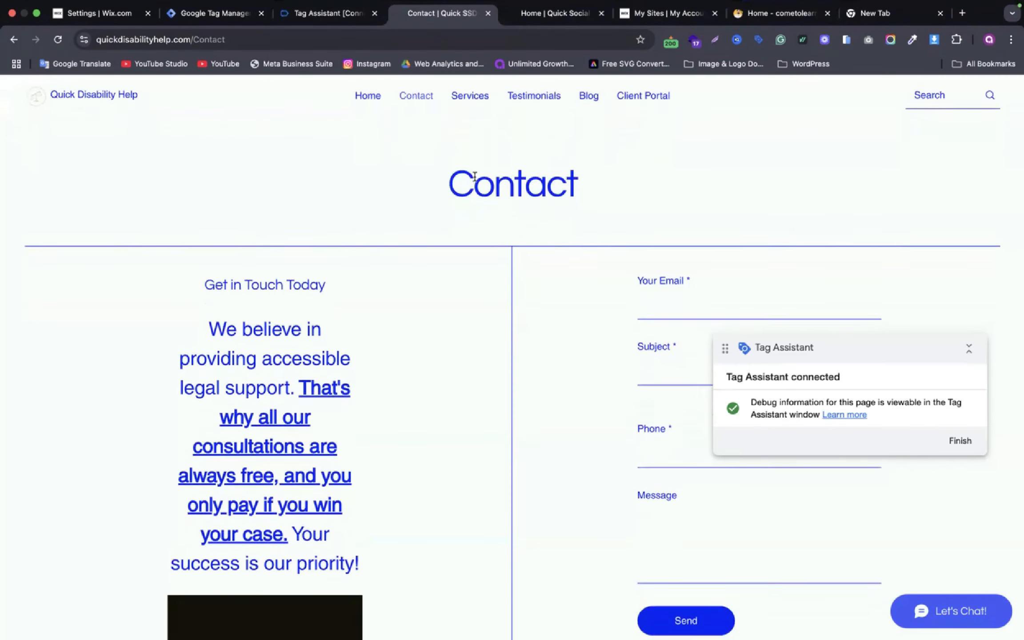
# Switch to the Wix dashboard, search the site settings for "tag" and open Marketing Integrations
pyautogui.click(107, 14)
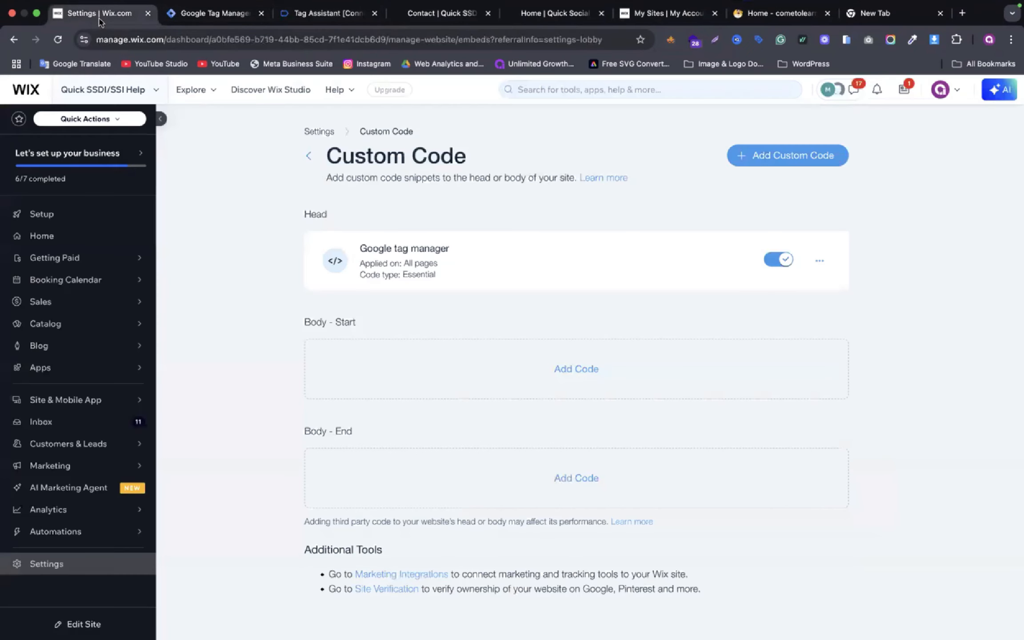
pyautogui.click(62, 564)
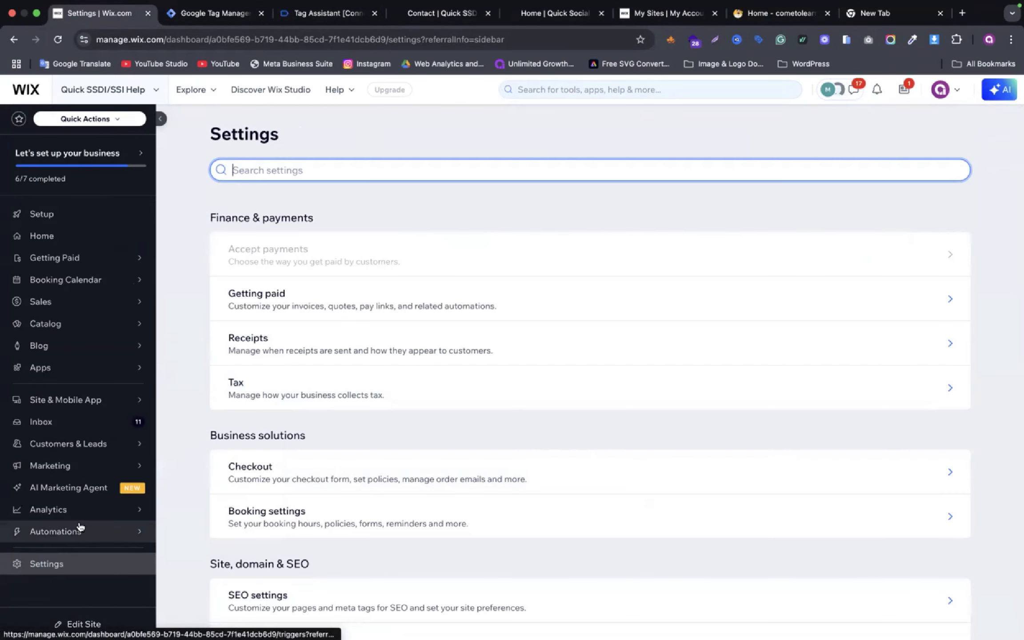
pyautogui.click(274, 170)
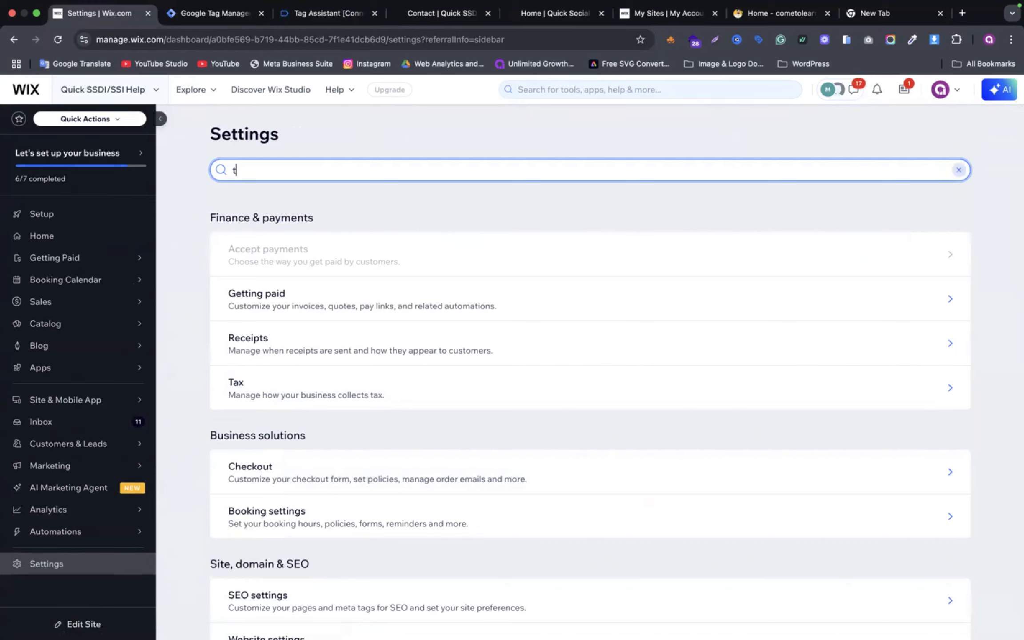
pyautogui.write('tag')
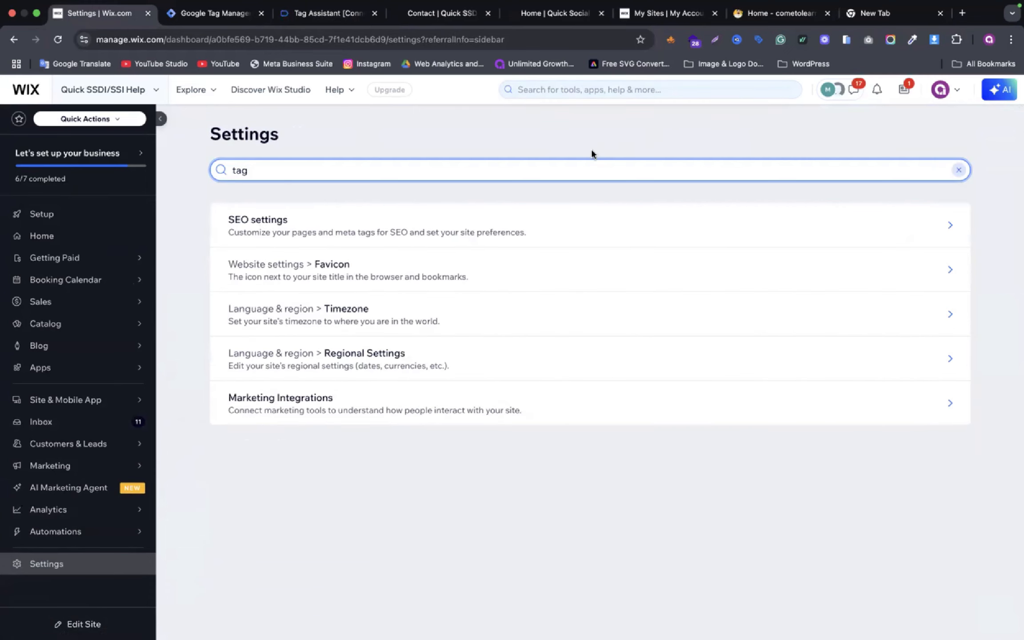
pyautogui.click(562, 100)
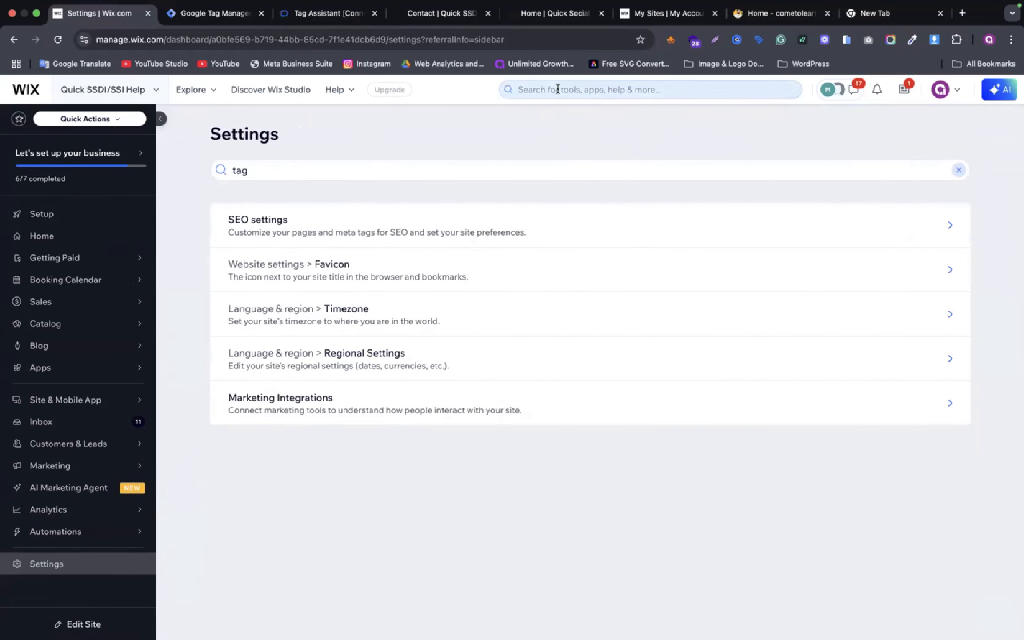
pyautogui.click(557, 90)
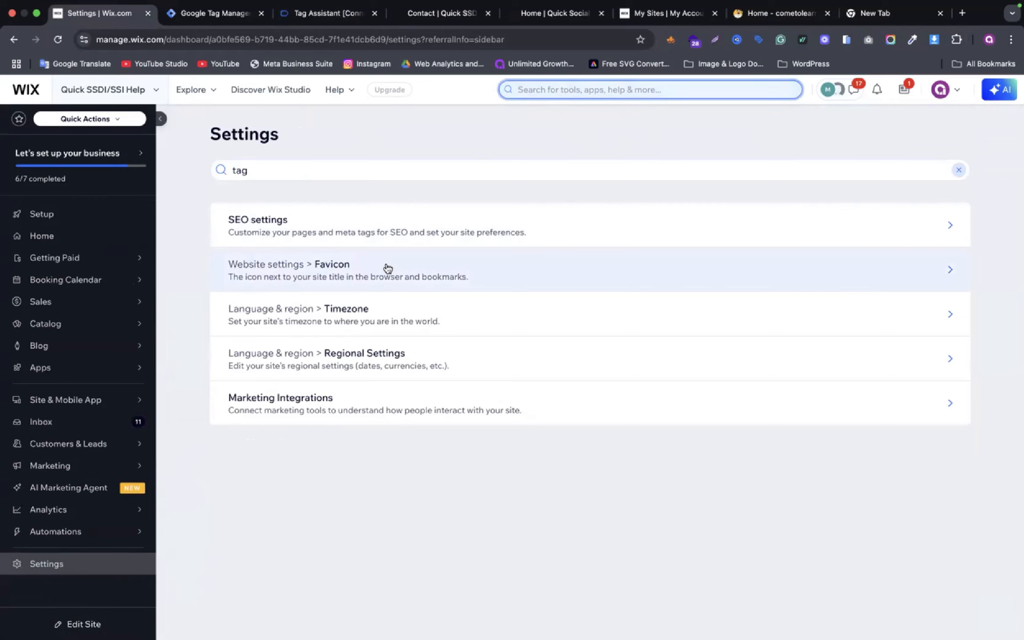
pyautogui.click(338, 408)
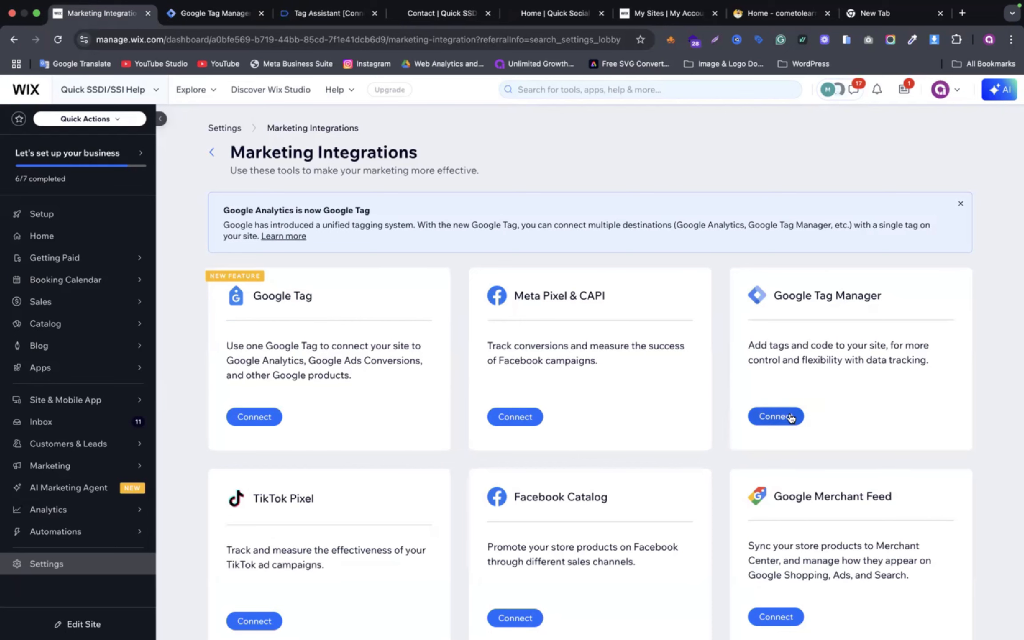
# Examine the Google Tag Manager integration's instructions and ID prompt, then close the prompt without saving and return to Settings
pyautogui.click(776, 416)
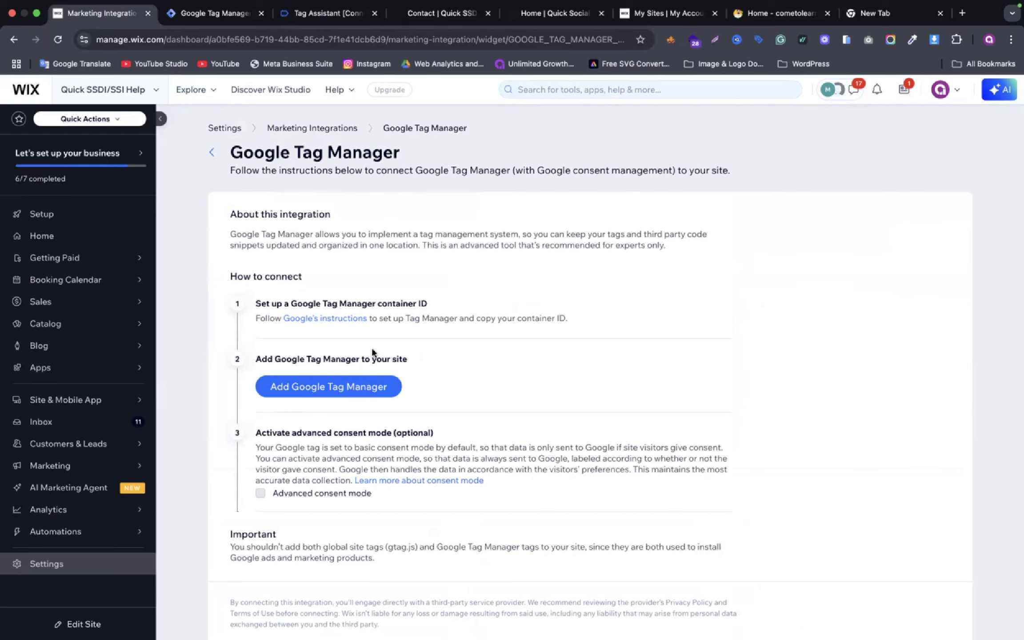
pyautogui.click(330, 391)
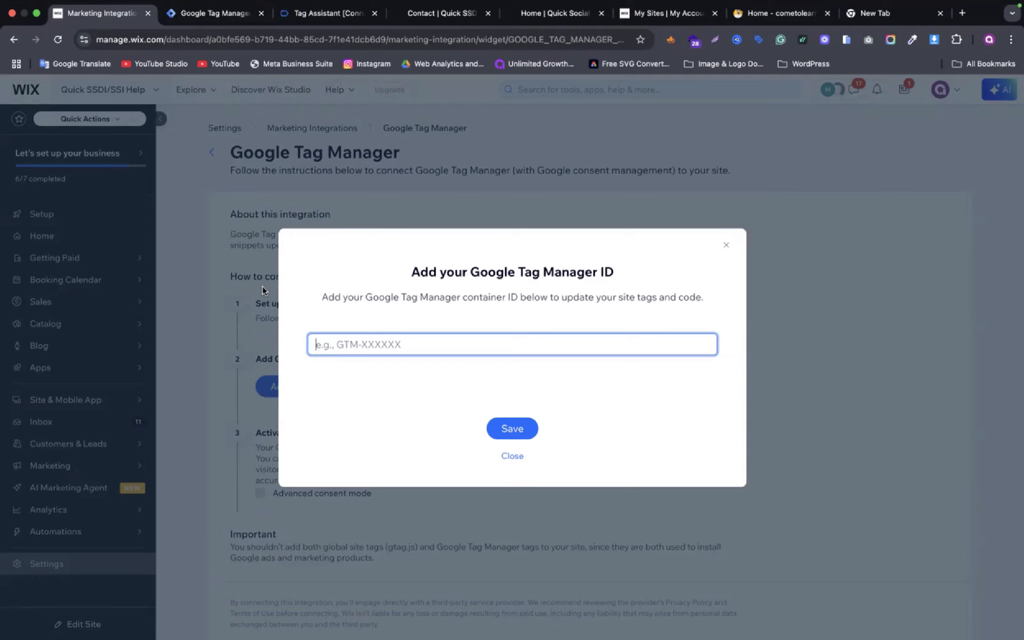
pyautogui.click(316, 174)
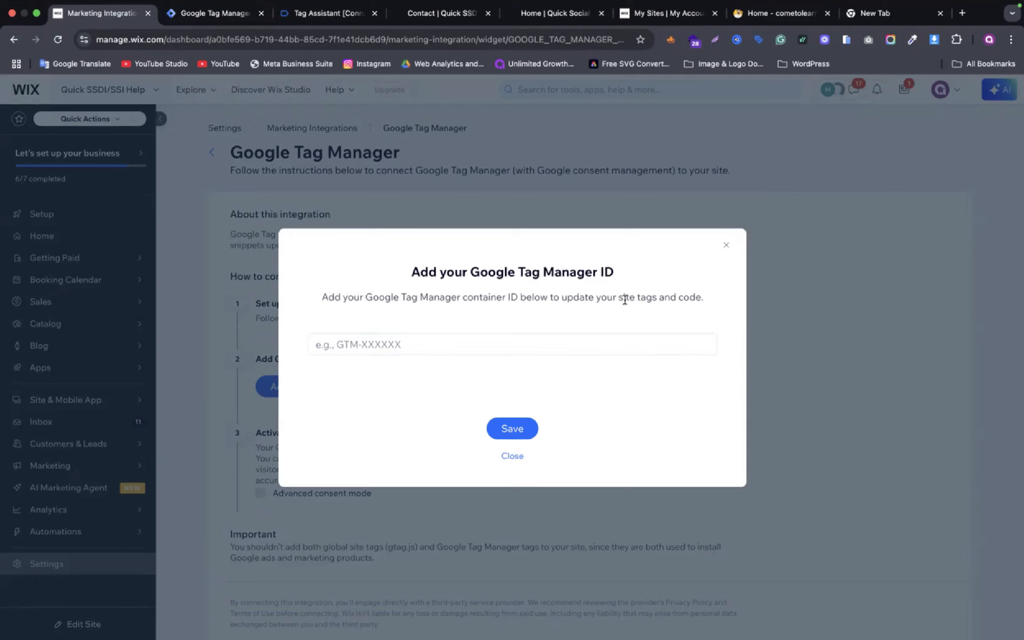
pyautogui.click(728, 248)
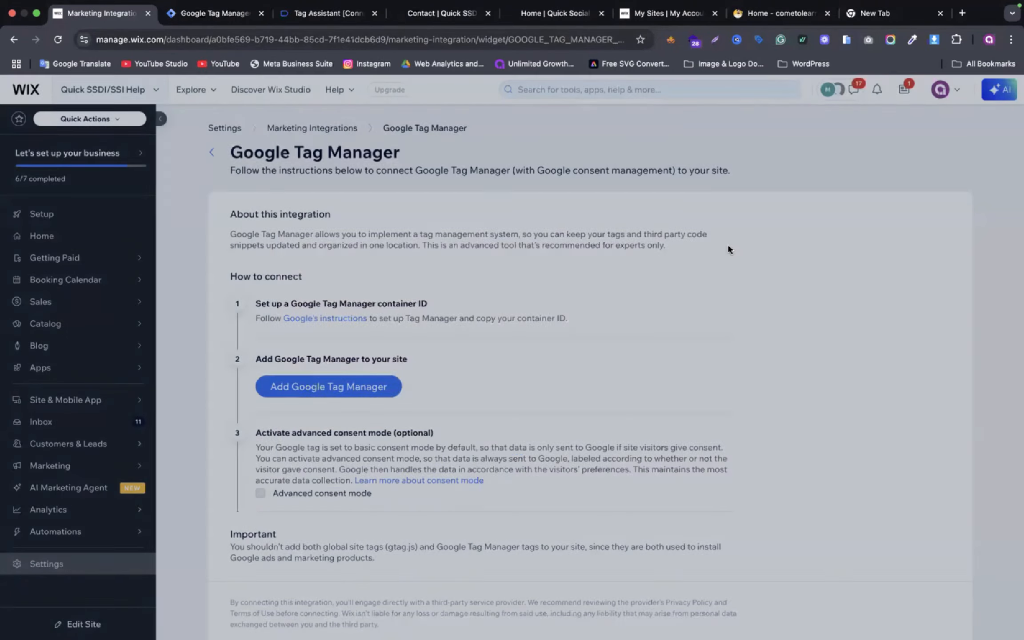
pyautogui.click(212, 152)
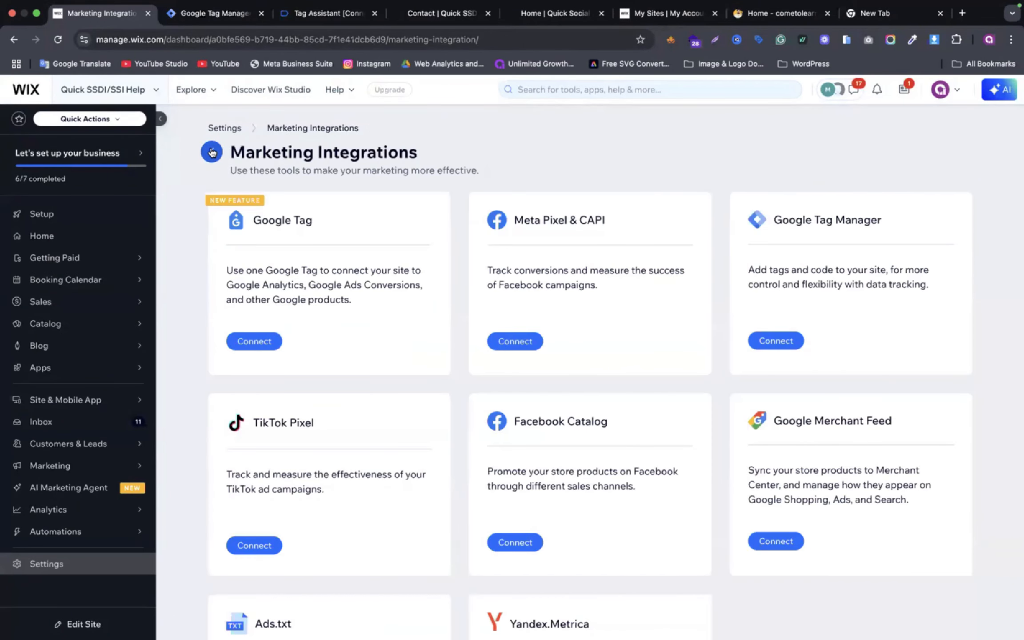
pyautogui.click(212, 152)
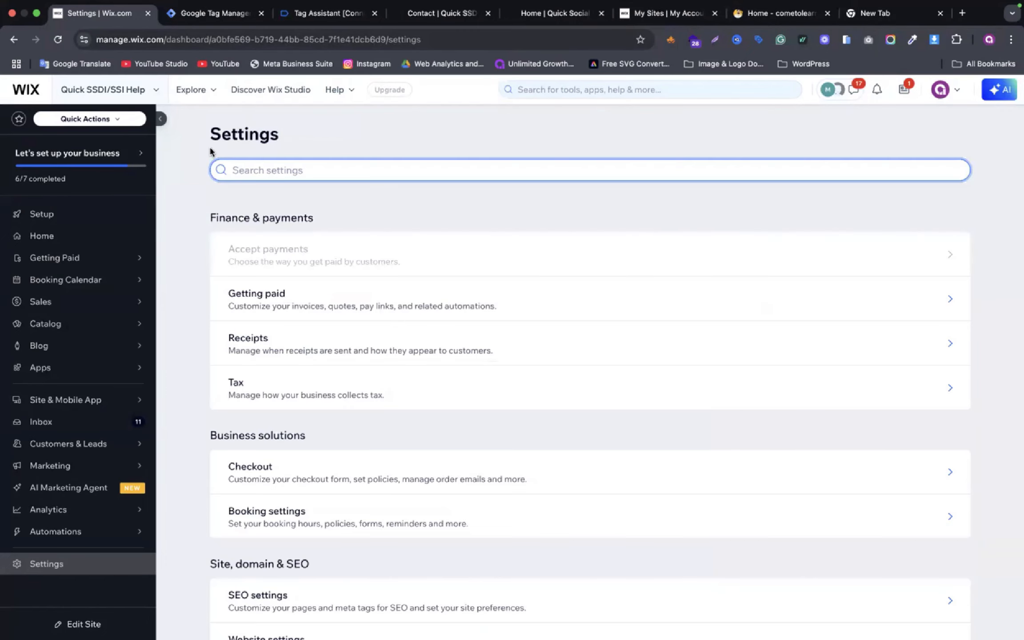
# Open Marketing Integrations from the Development & integrations settings and start adding Google Tag Manager to the site
pyautogui.click(83, 181)
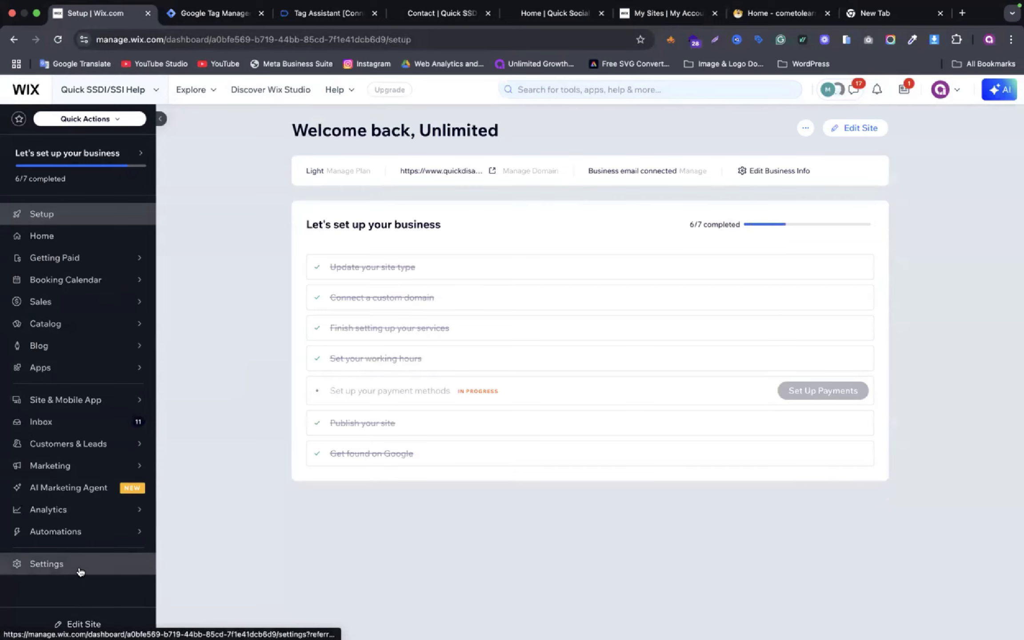
pyautogui.click(80, 572)
pyautogui.scroll(-5, 434, 414)
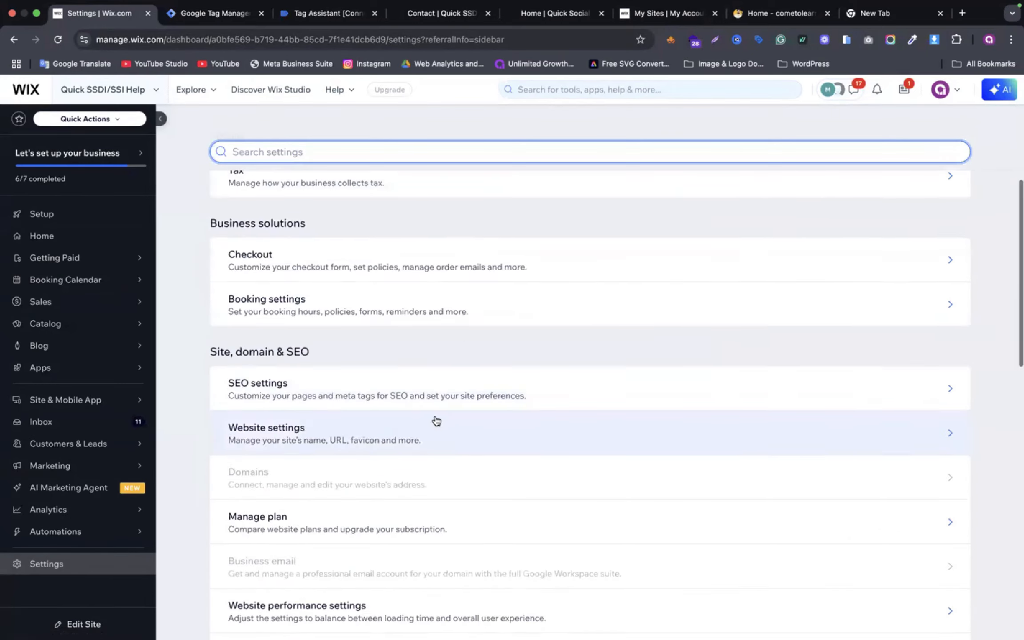
pyautogui.scroll(-15, 436, 421)
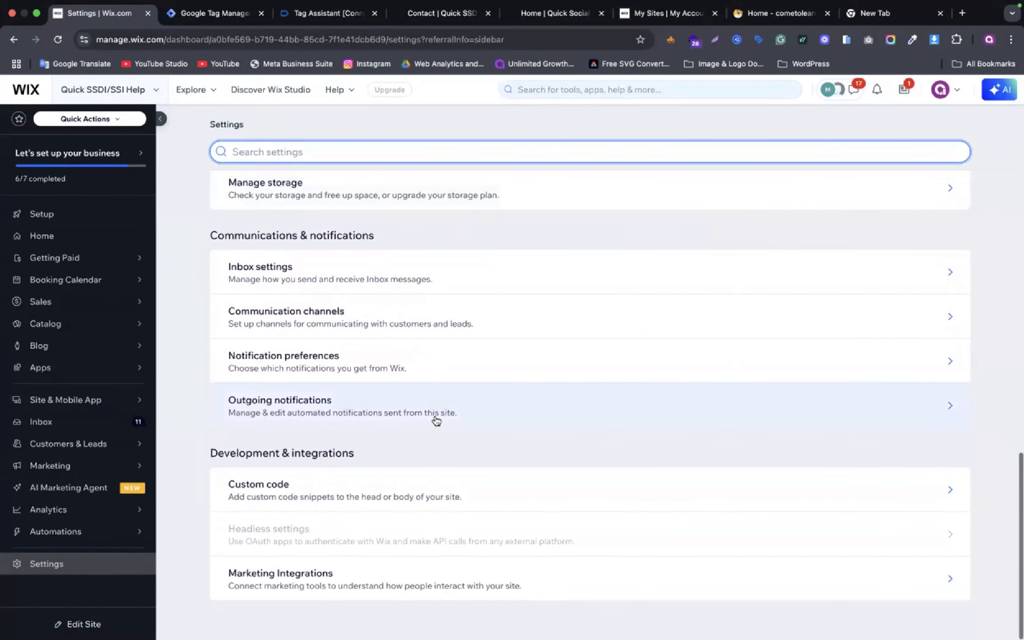
pyautogui.click(326, 583)
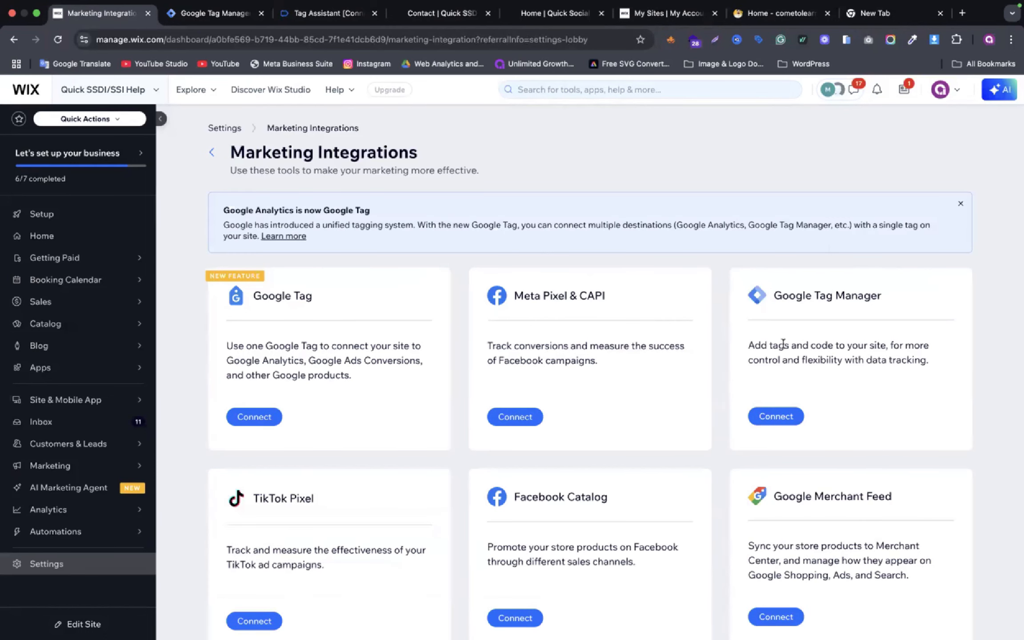
pyautogui.click(794, 423)
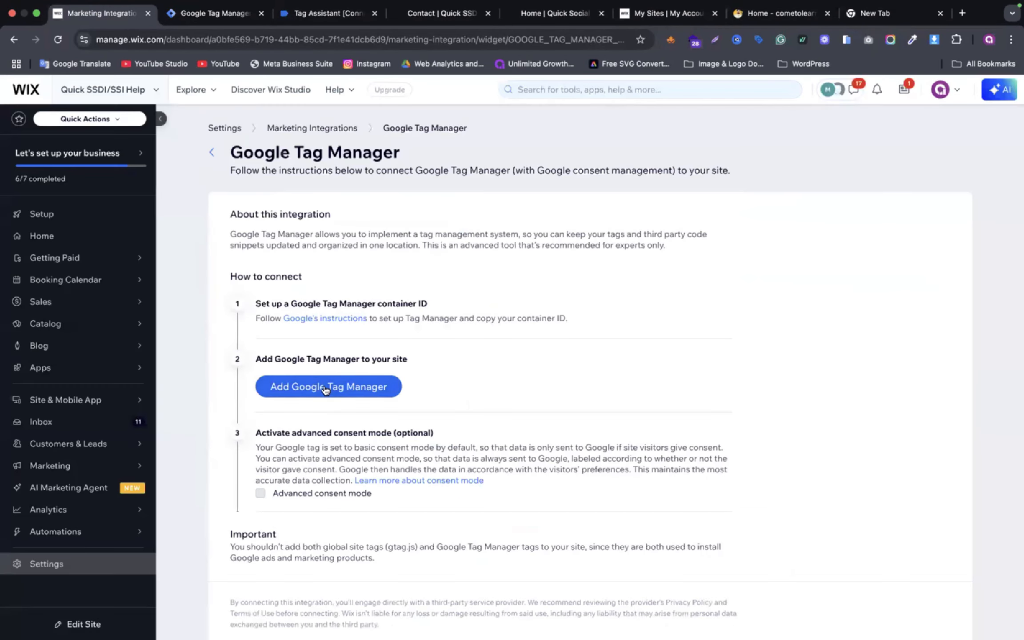
pyautogui.click(317, 390)
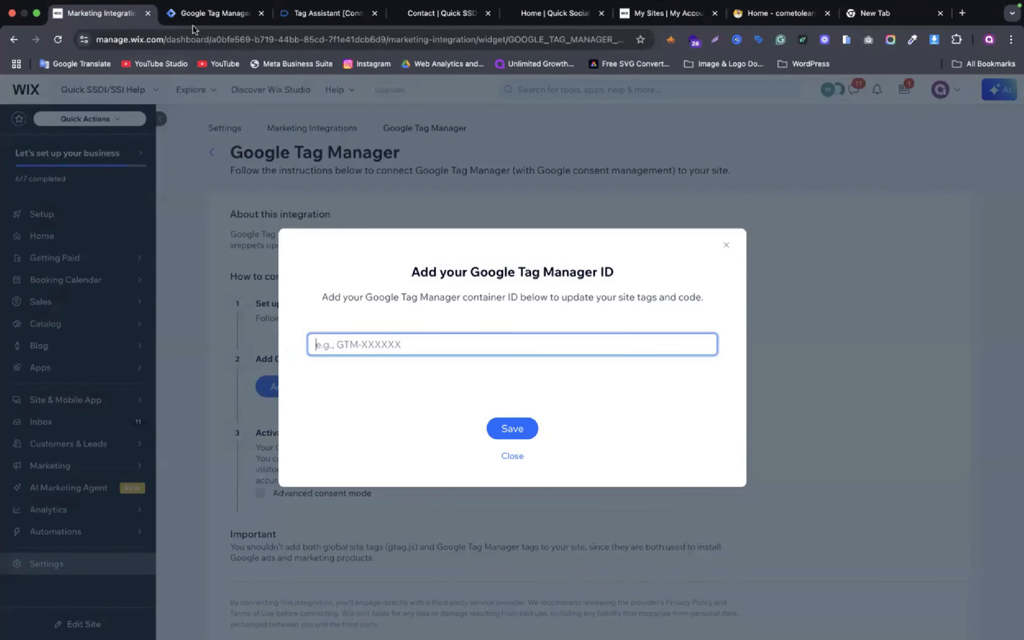
# Switch to Google Tag Manager and copy the Quick Disability Help container ID from the workspace header
pyautogui.click(208, 24)
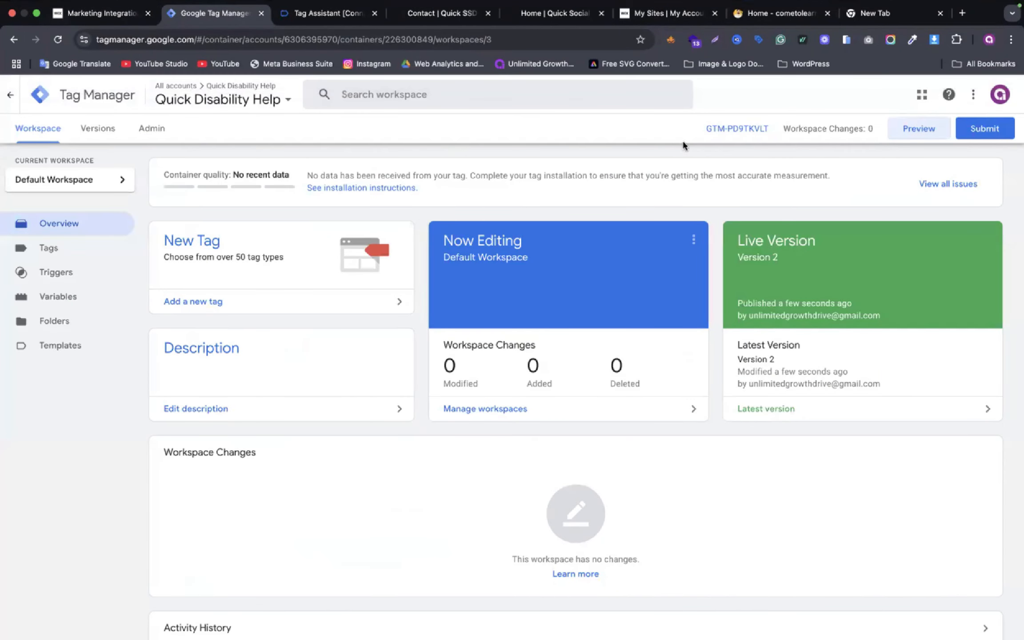
pyautogui.click(731, 128)
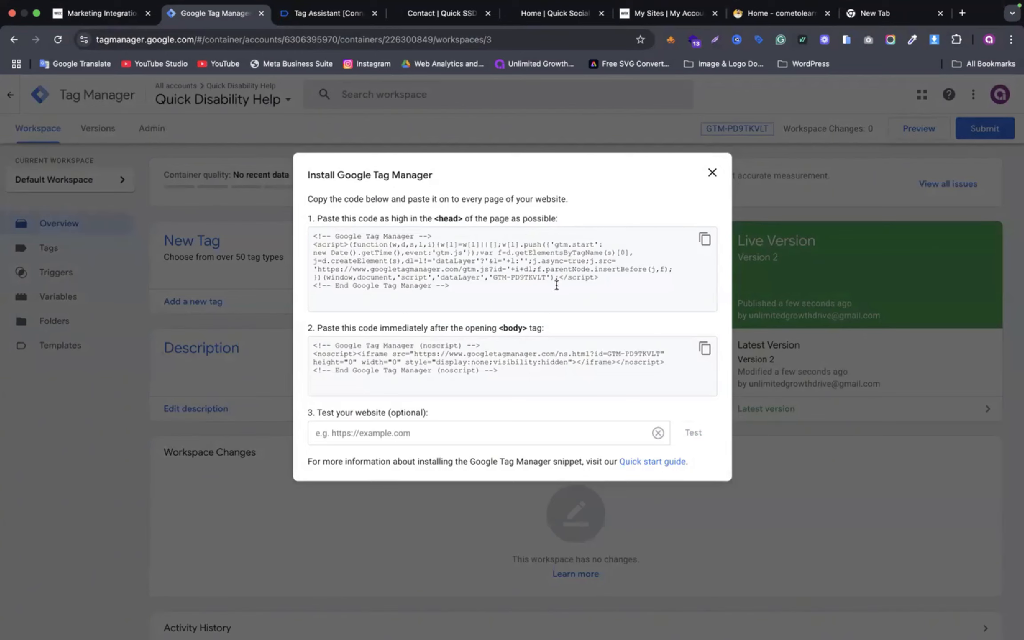
pyautogui.moveTo(495, 278); pyautogui.dragTo(547, 279)
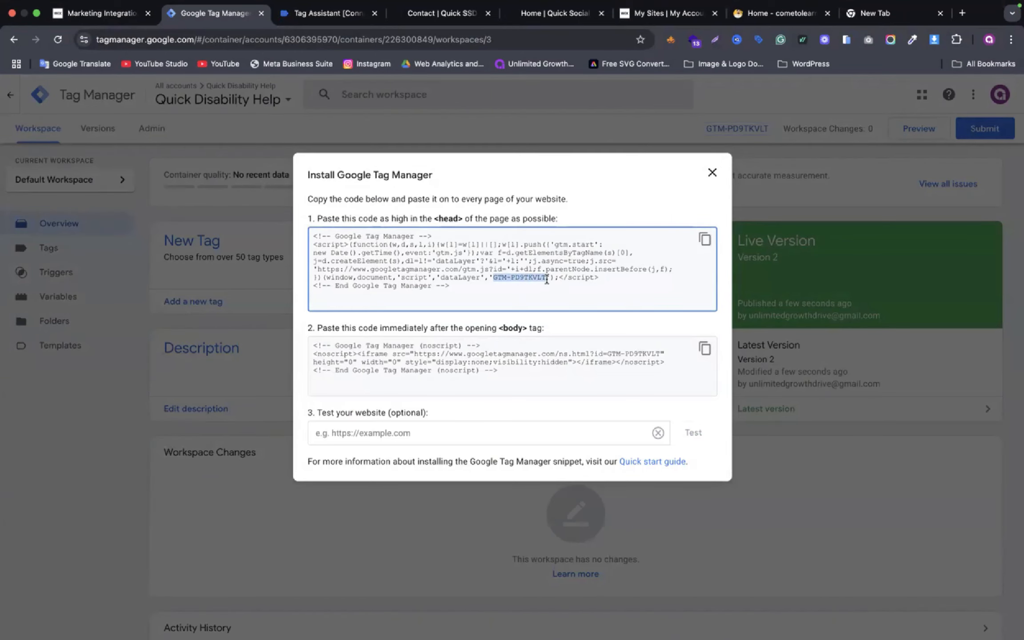
pyautogui.click(712, 172)
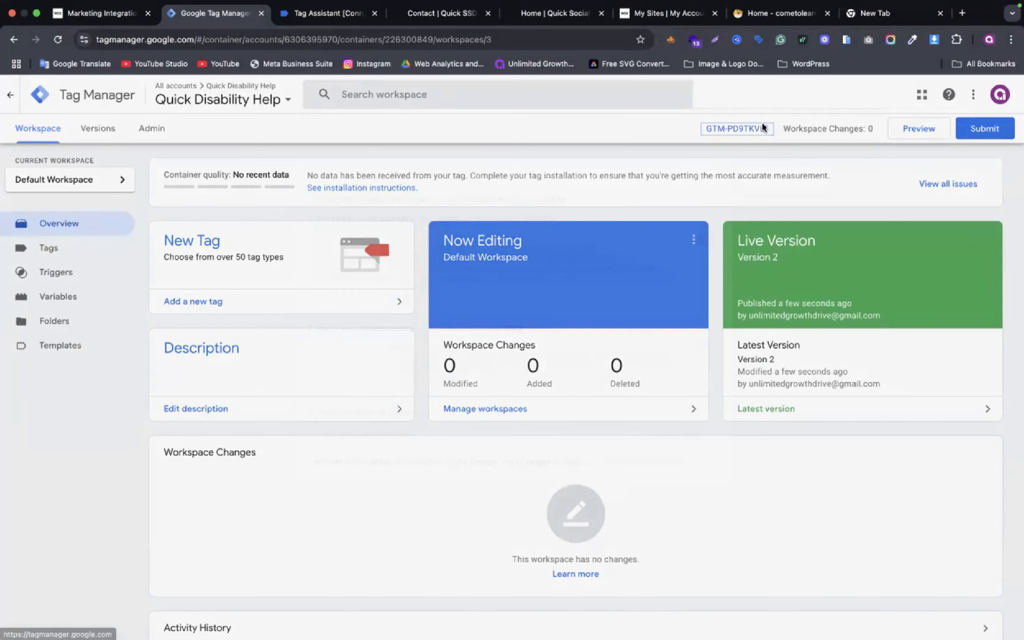
pyautogui.click(763, 128)
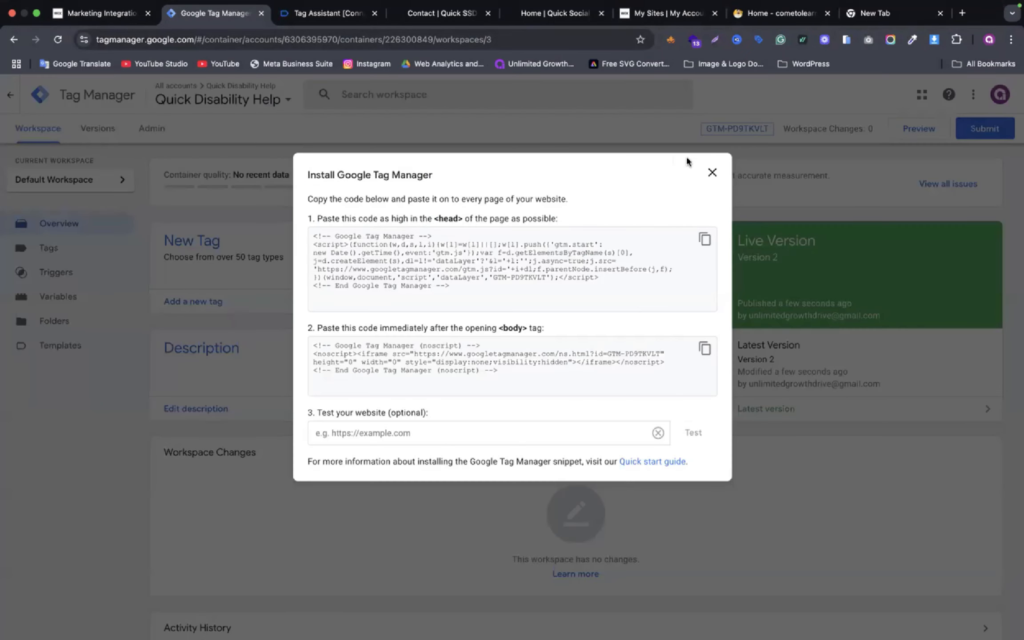
pyautogui.click(711, 172)
pyautogui.moveTo(697, 133); pyautogui.dragTo(785, 132)
pyautogui.press('super+c')
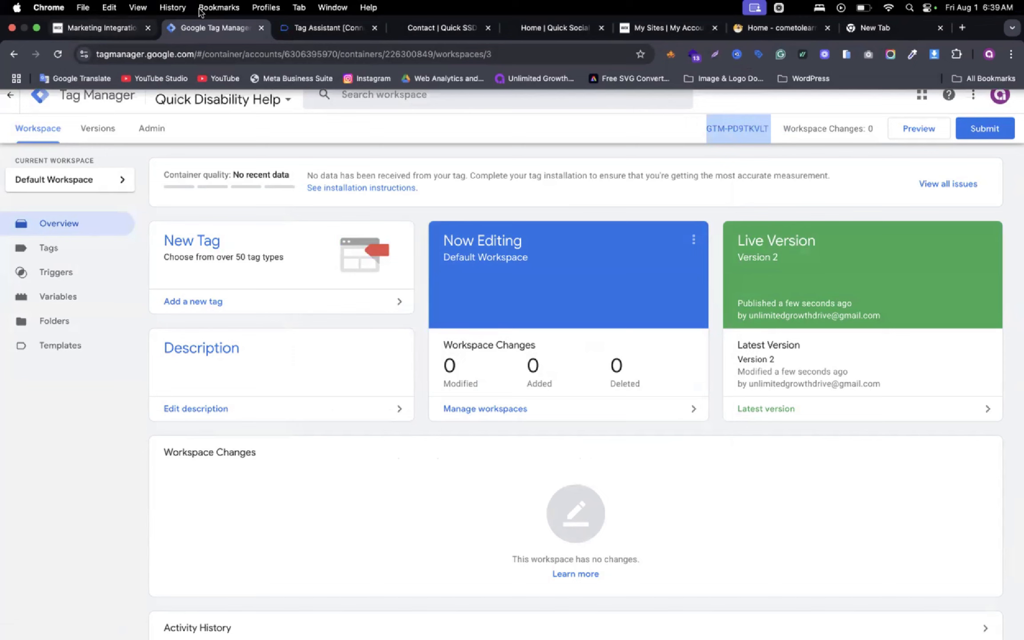
# Switch back to Wix, paste the container ID as the Google Tag Manager ID, save it and dismiss the Google Ads offer
pyautogui.click(103, 29)
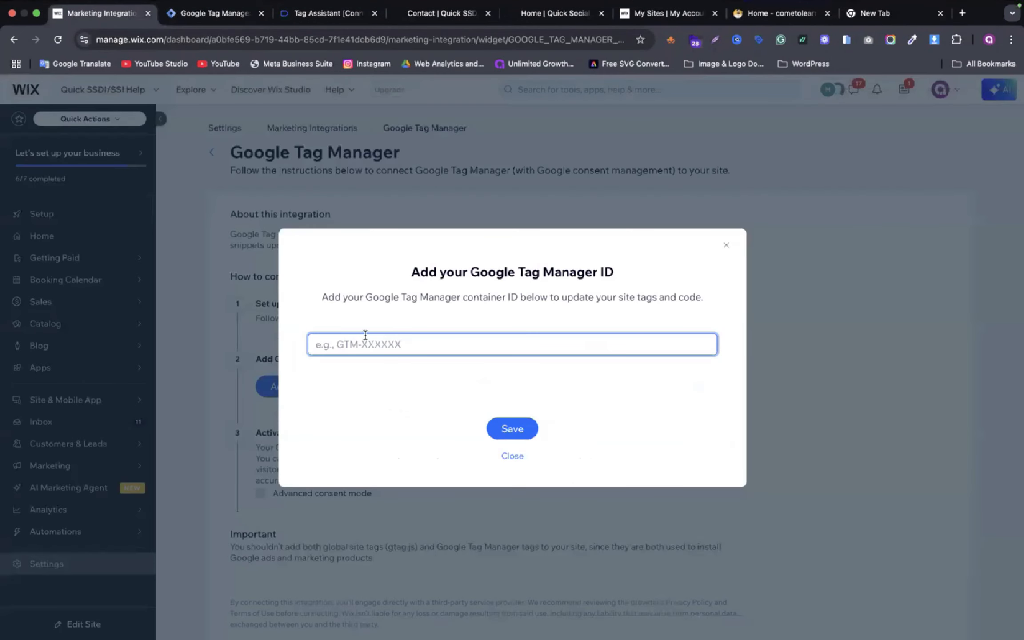
pyautogui.press('super+v')
pyautogui.click(515, 429)
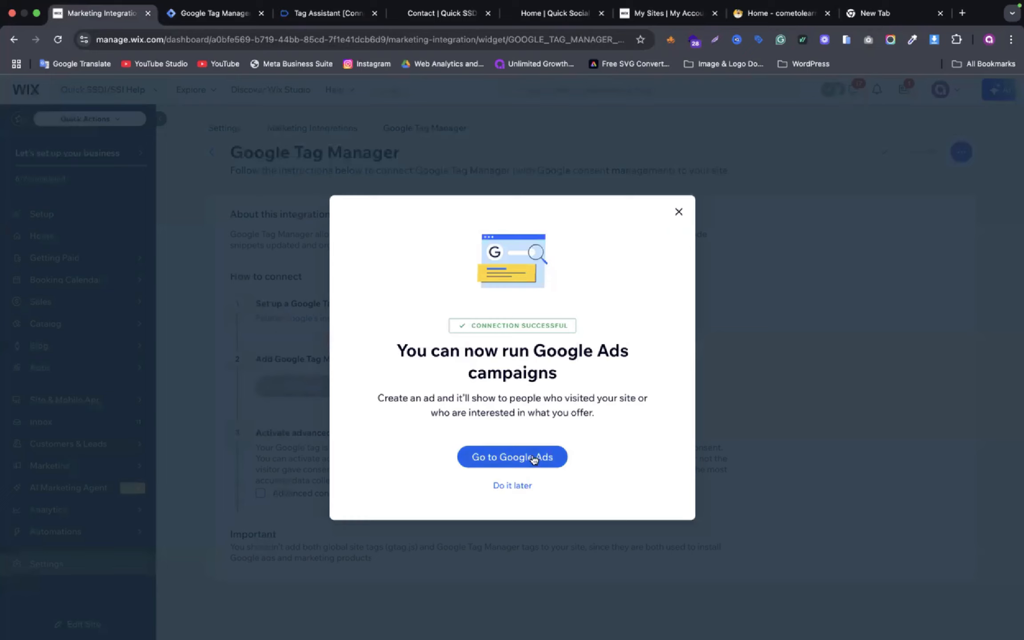
pyautogui.click(679, 213)
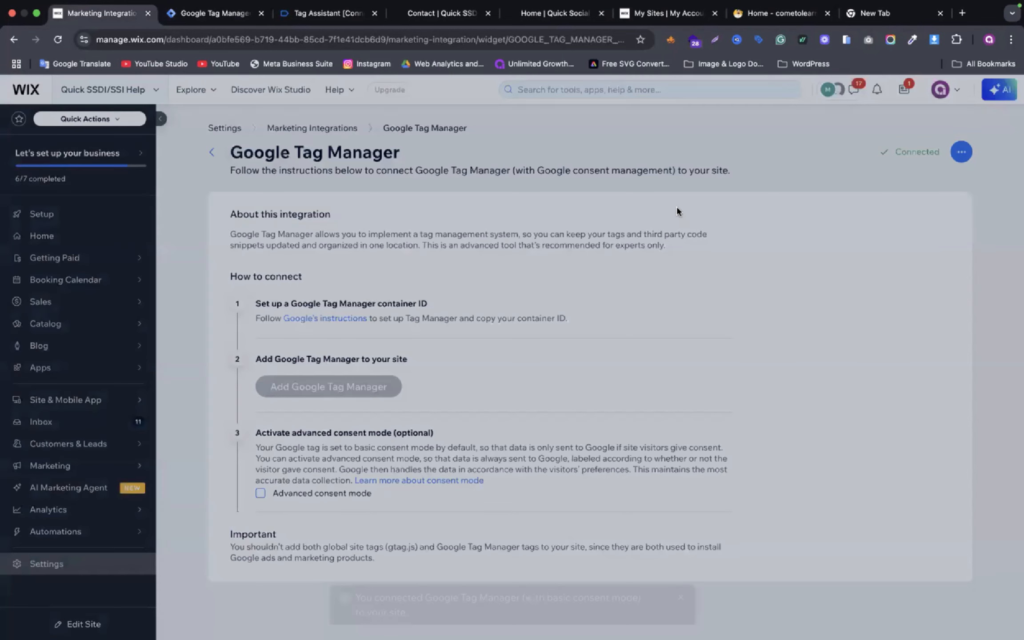